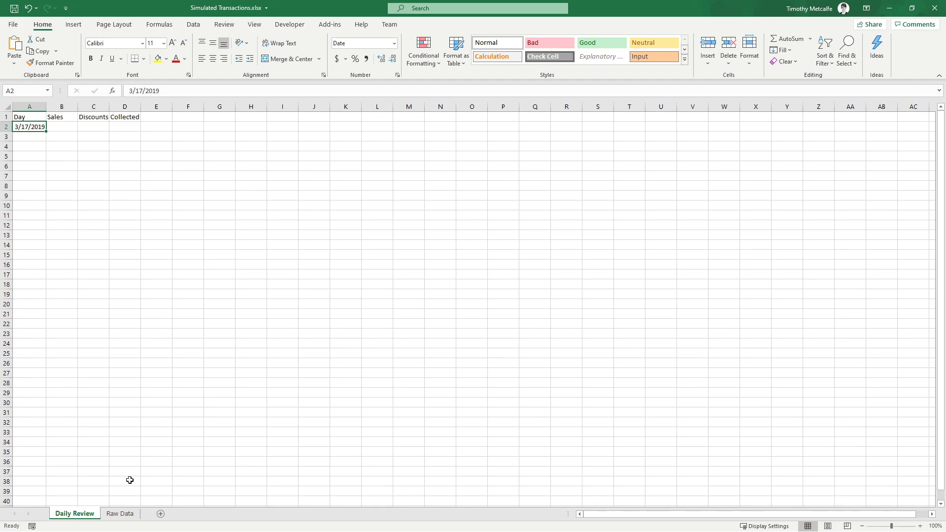
left_click(120, 513)
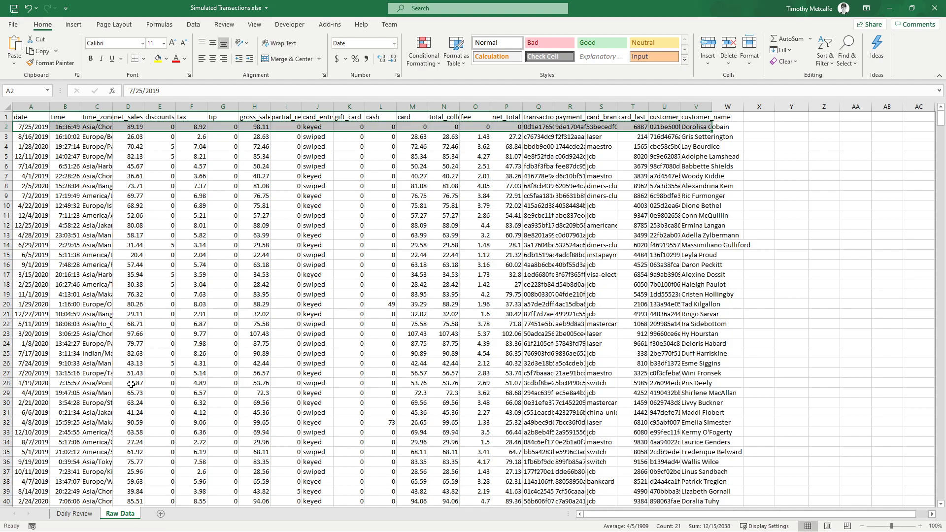
left_click(74, 514)
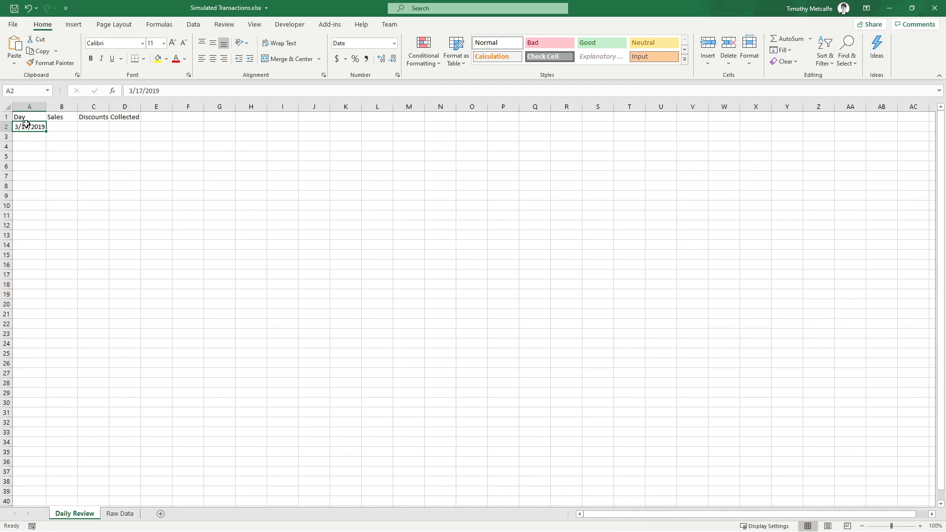
left_click(119, 515)
left_click(74, 514)
left_click(59, 127)
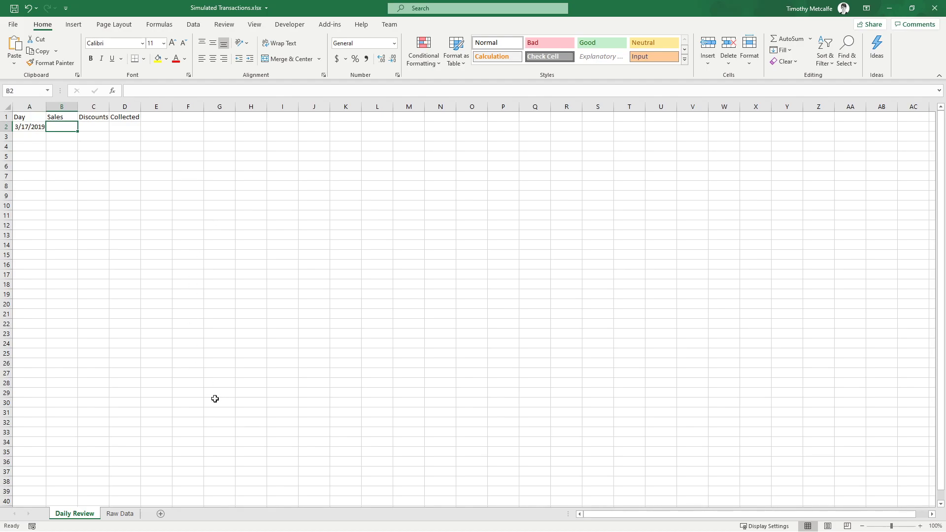
Format the data range A1:V1001 on the Raw Data sheet as a table with headers, using the light style with a black header row
left_click(114, 515)
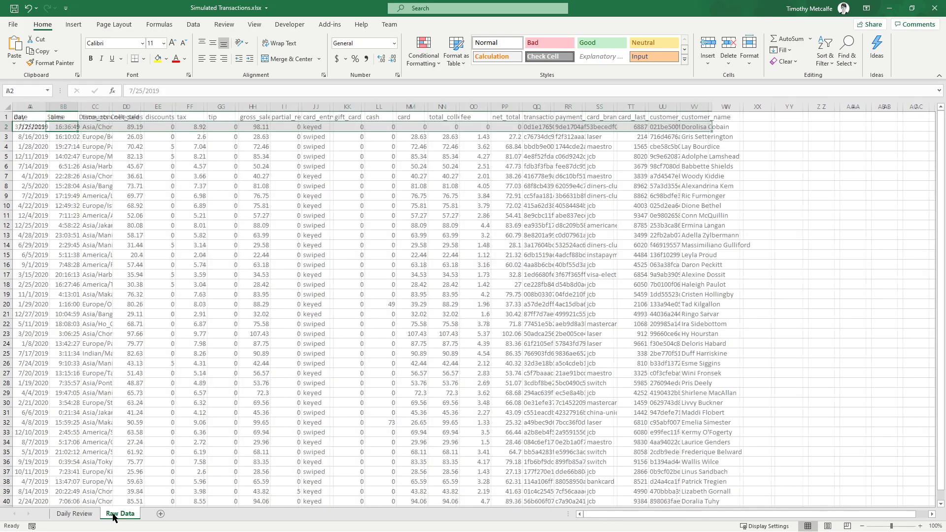
left_click(37, 117)
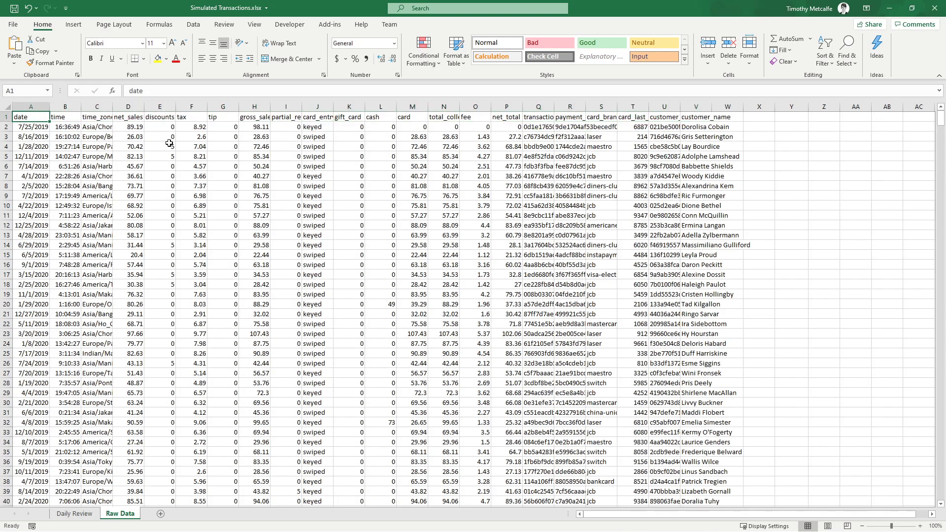
key("ctrl+shift+End")
left_click(458, 58)
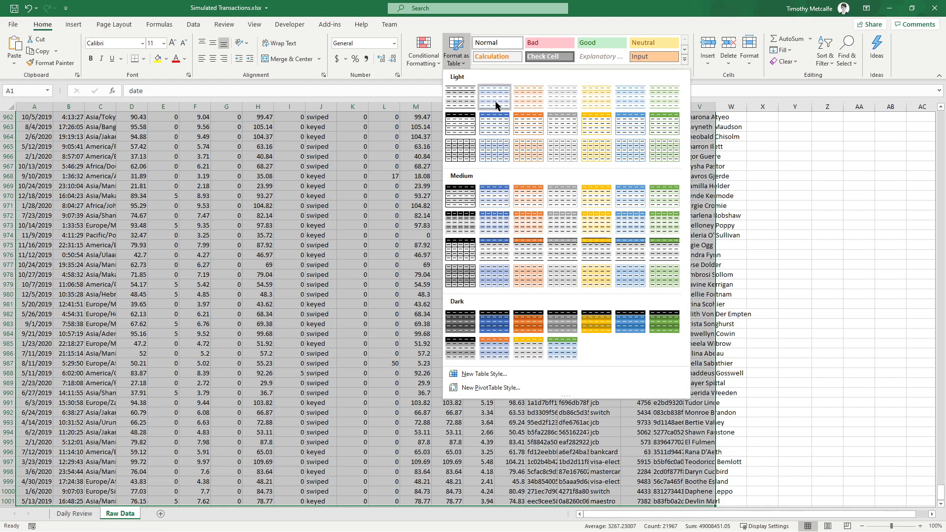
left_click(458, 127)
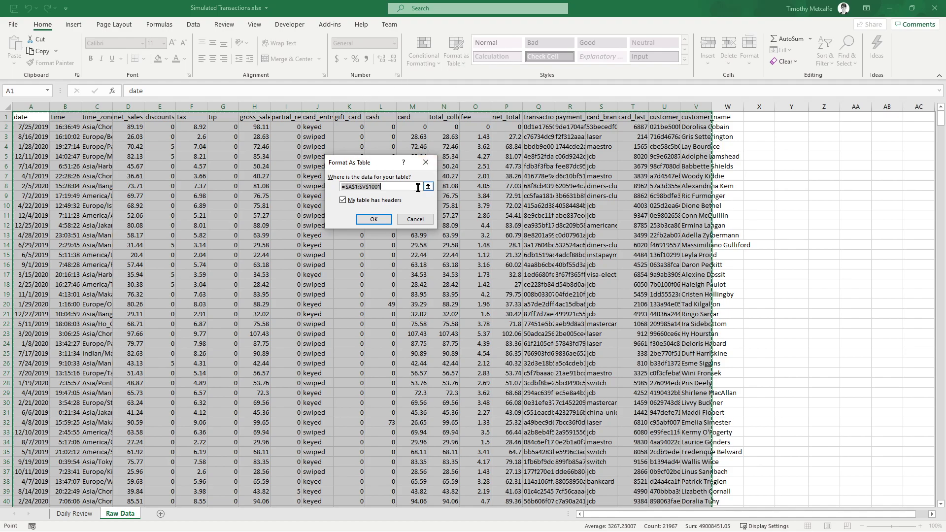
left_click(400, 187)
left_click(368, 217)
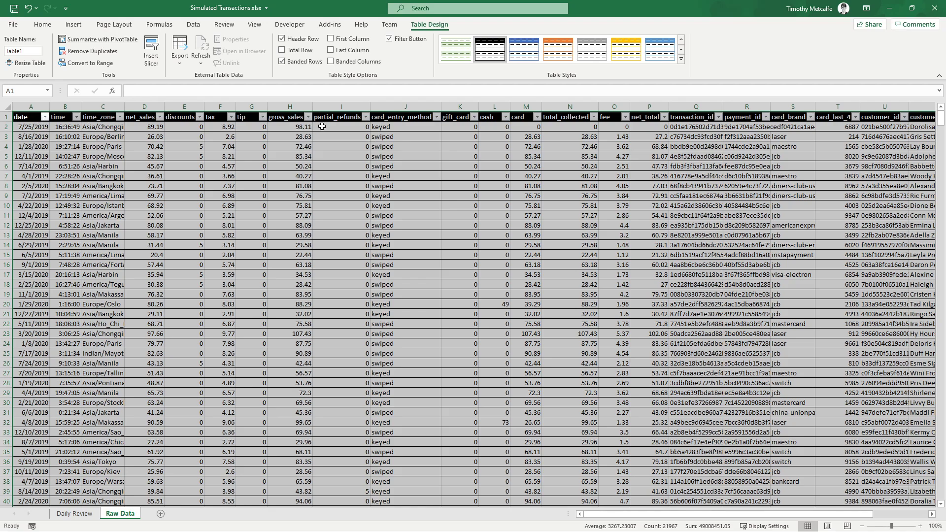
Examine the new table's header row and its column headings further down the data, including the card_entry_method column and its filter
left_click(349, 119)
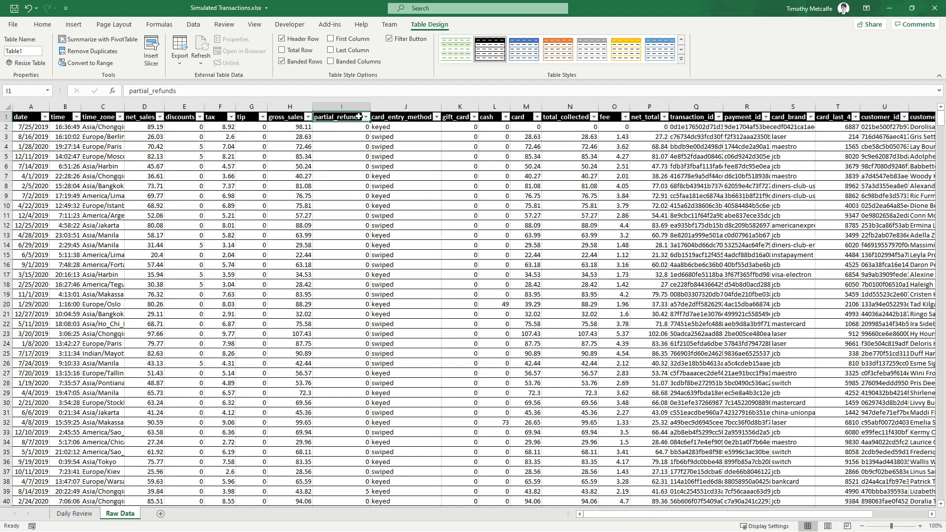
left_click(14, 117)
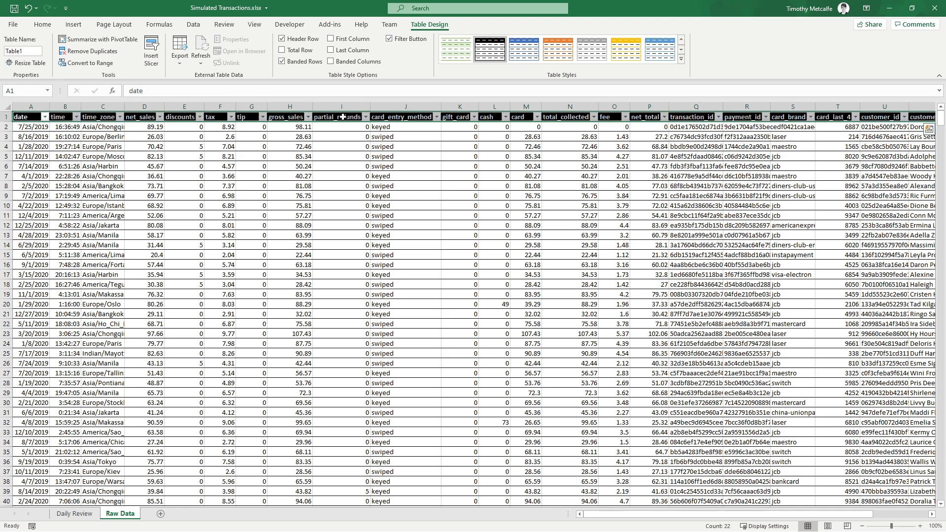
left_click(494, 217)
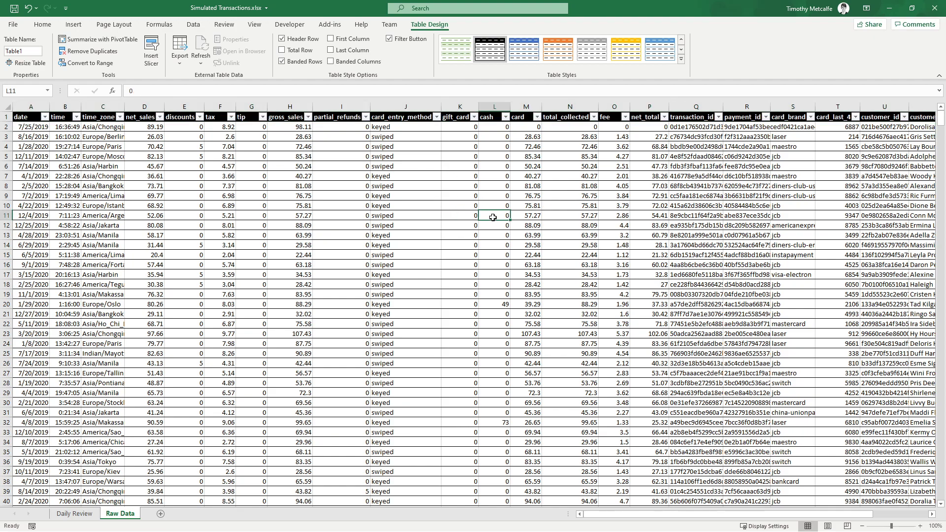
scroll(571, 229, "down", 20)
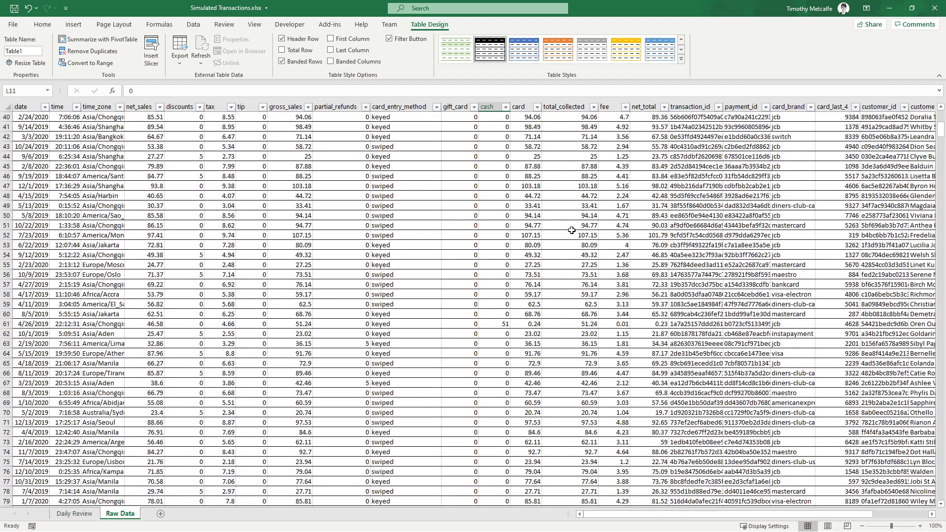
scroll(570, 230, "down", 20)
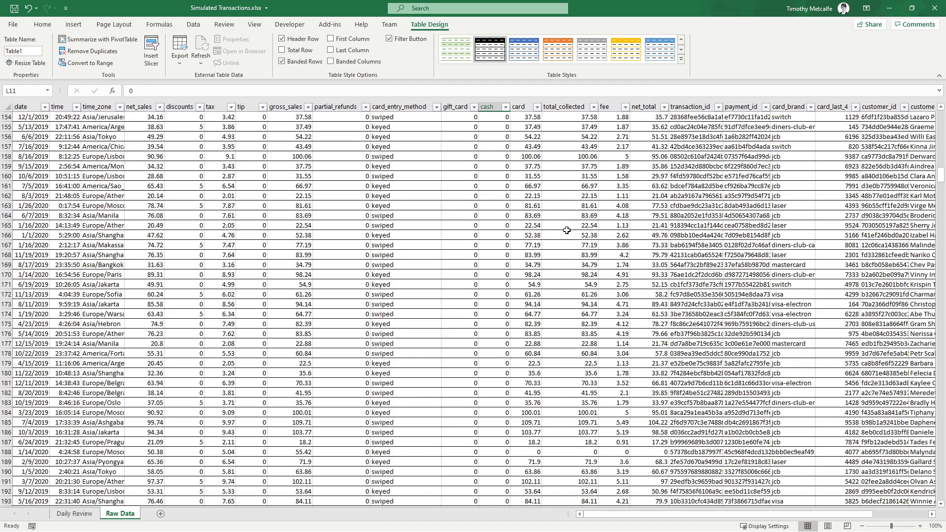
scroll(566, 230, "down", 7)
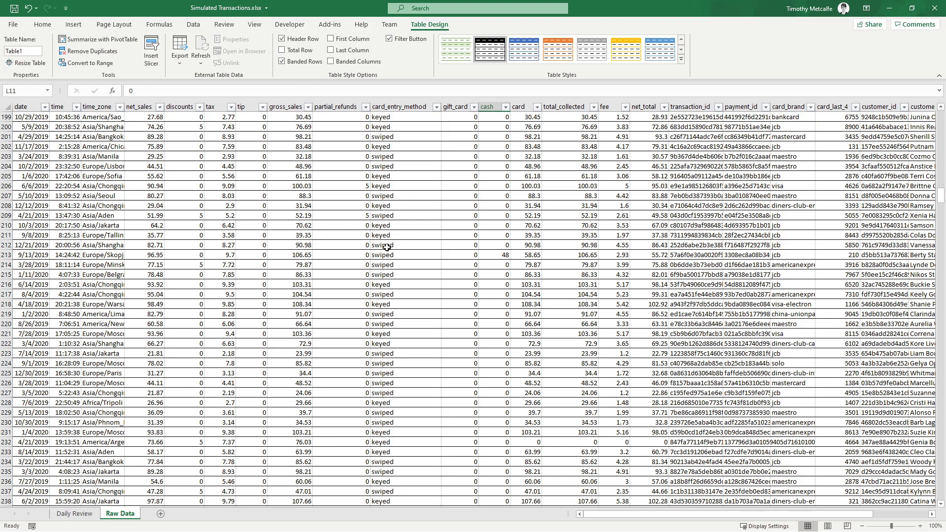
scroll(491, 319, "up", 20)
scroll(492, 314, "up", 9)
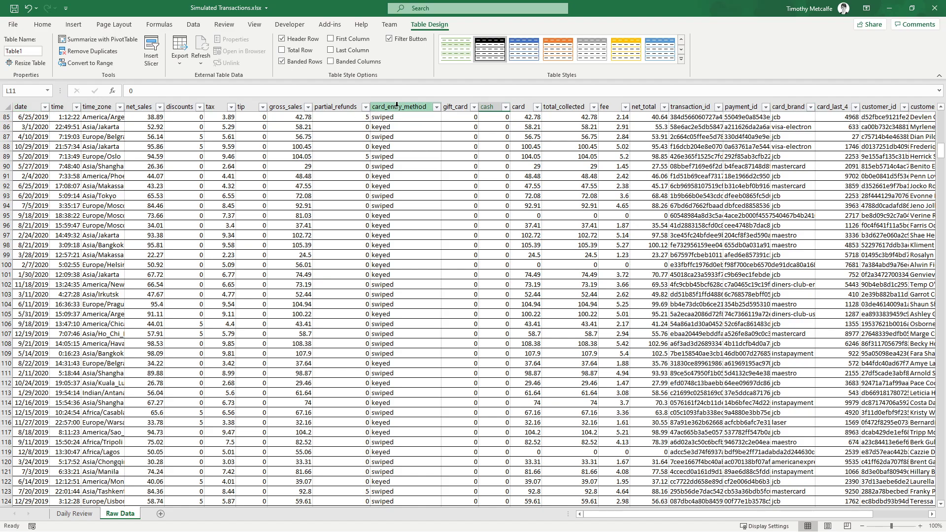
scroll(381, 231, "up", 20)
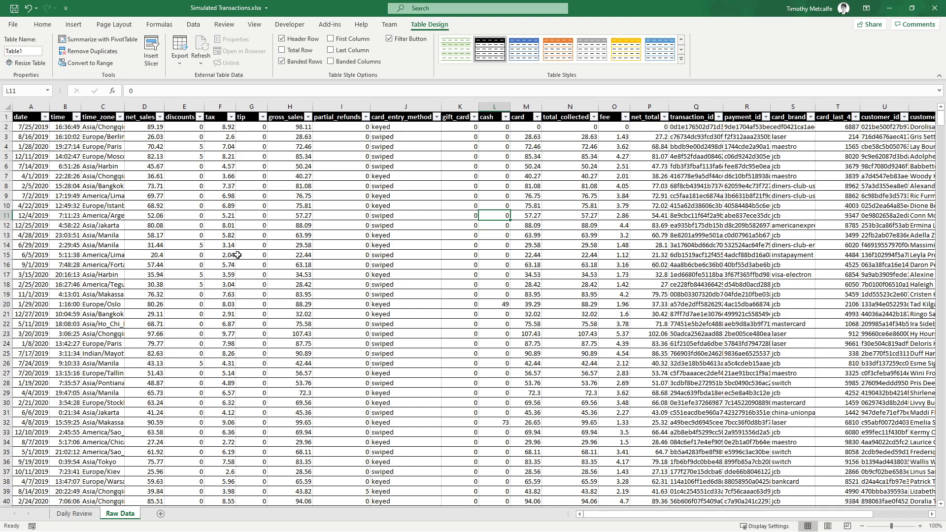
scroll(238, 255, "down", 3)
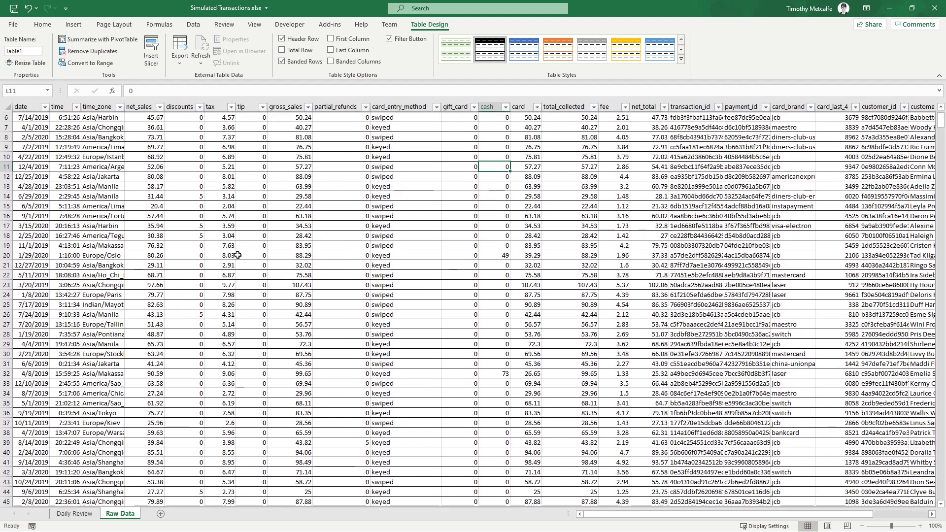
scroll(237, 255, "down", 2)
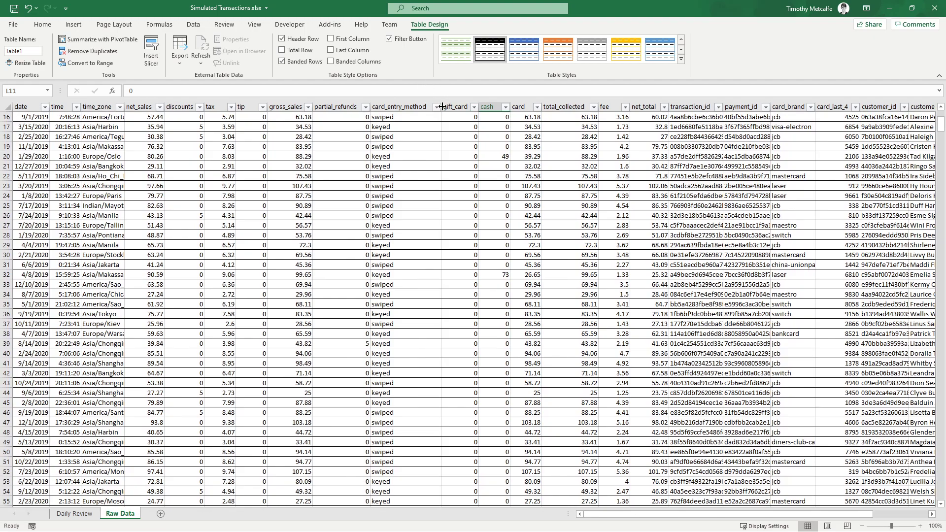
left_click(437, 107)
left_click(437, 107)
scroll(427, 236, "up", 5)
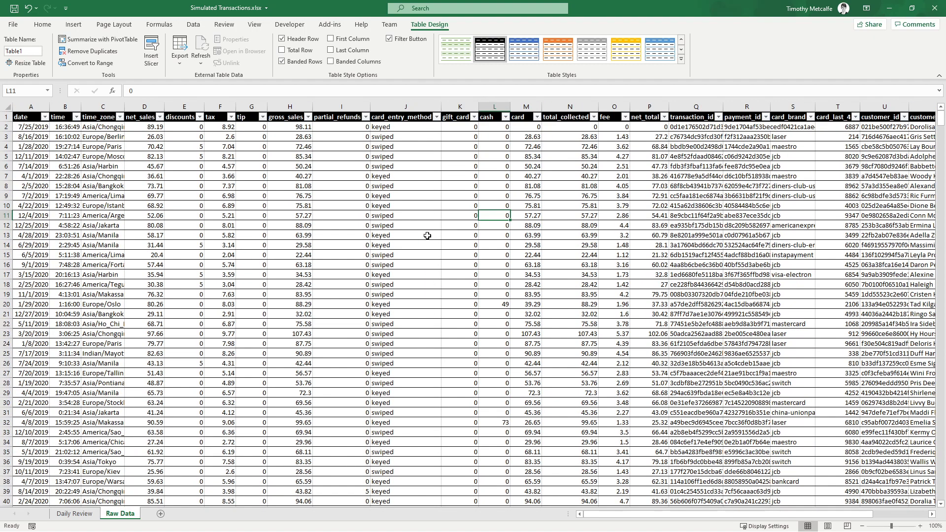
left_click(408, 128)
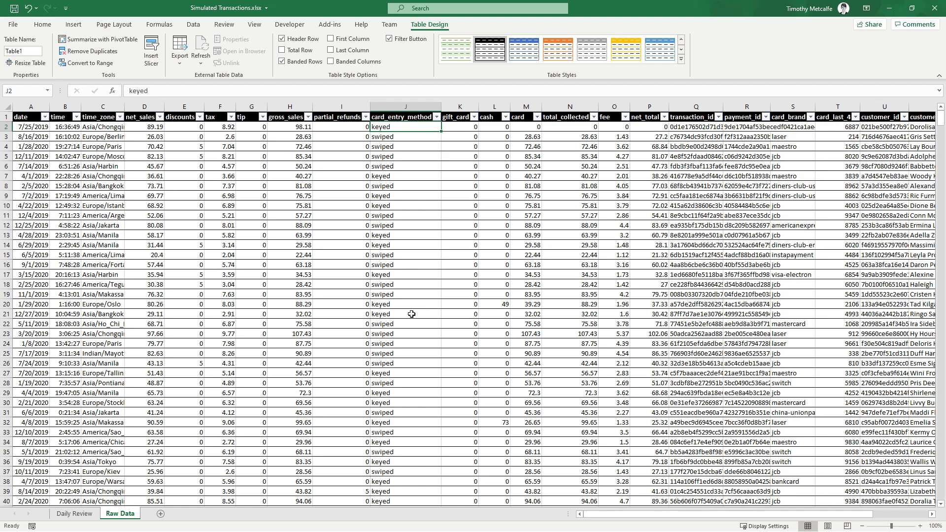
Start a SUMIFS formula in cell B2 of the Daily Review sheet with the Raw Data table's net_sales column as the sum range
left_click(84, 516)
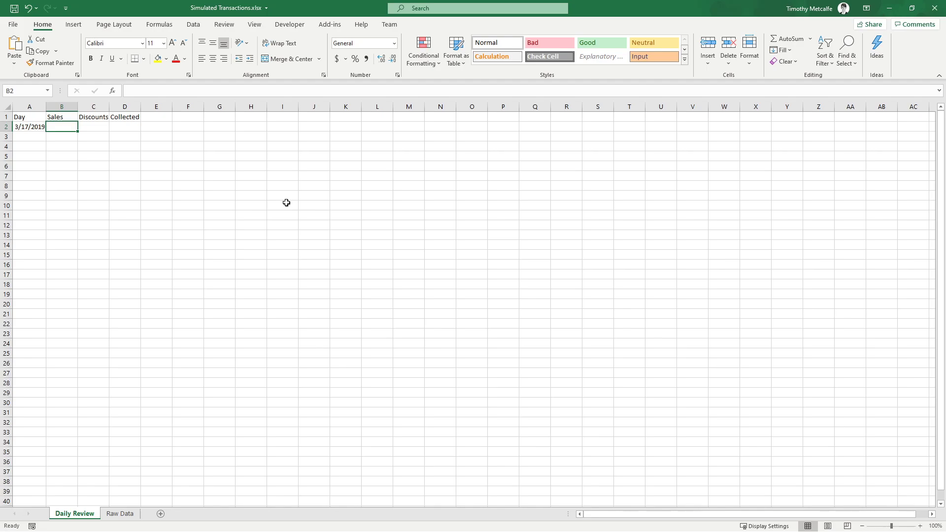
type("=SUMIF(")
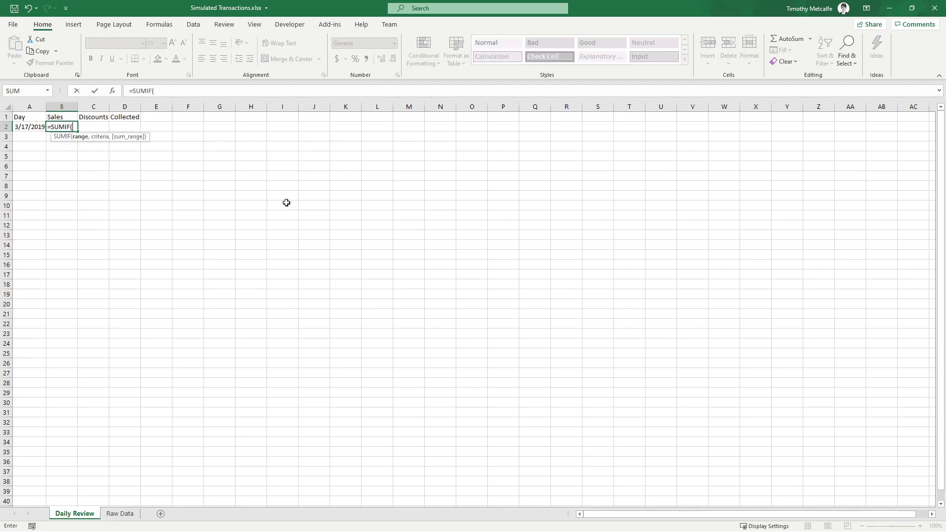
key("BackSpace")
type("S(")
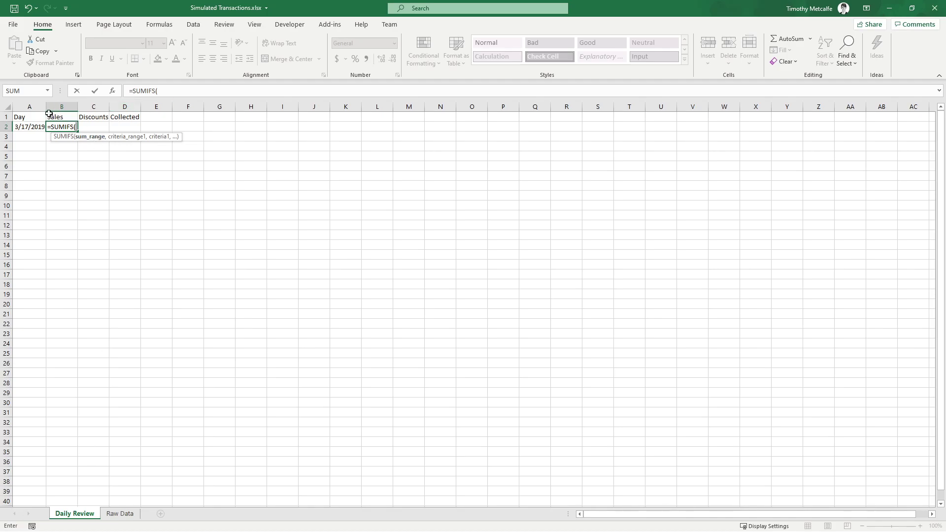
left_click(117, 514)
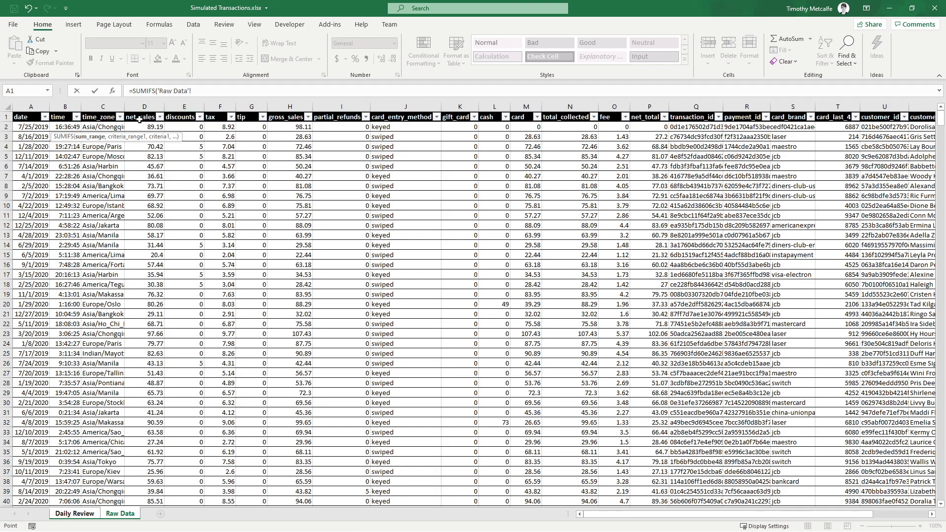
left_click(139, 111)
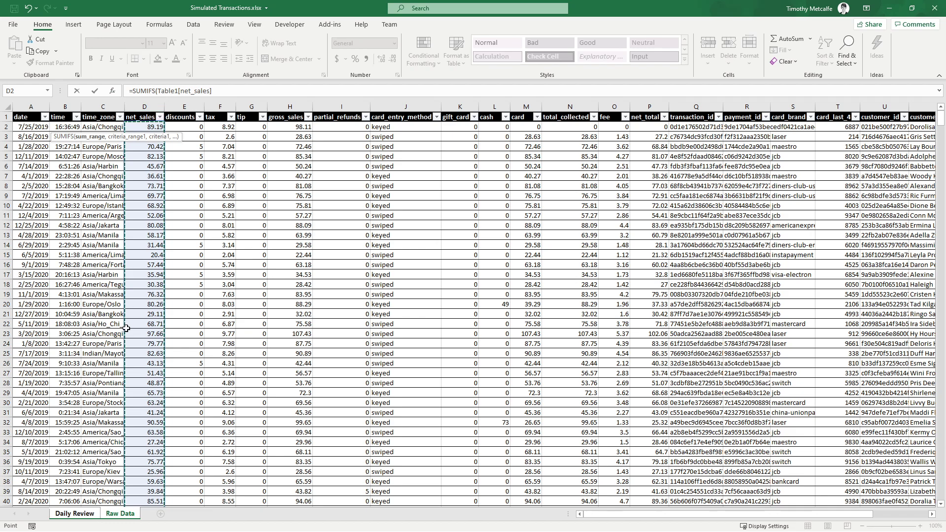
left_click(220, 91)
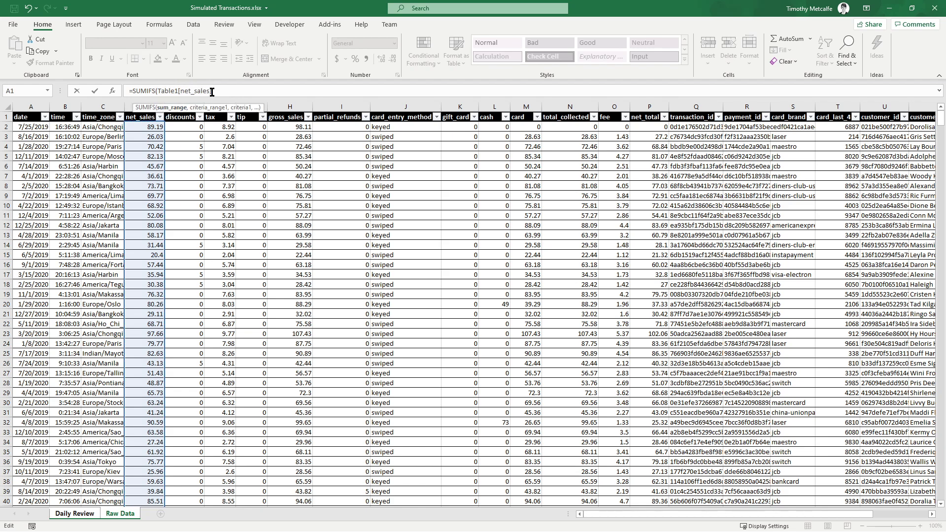
type("],")
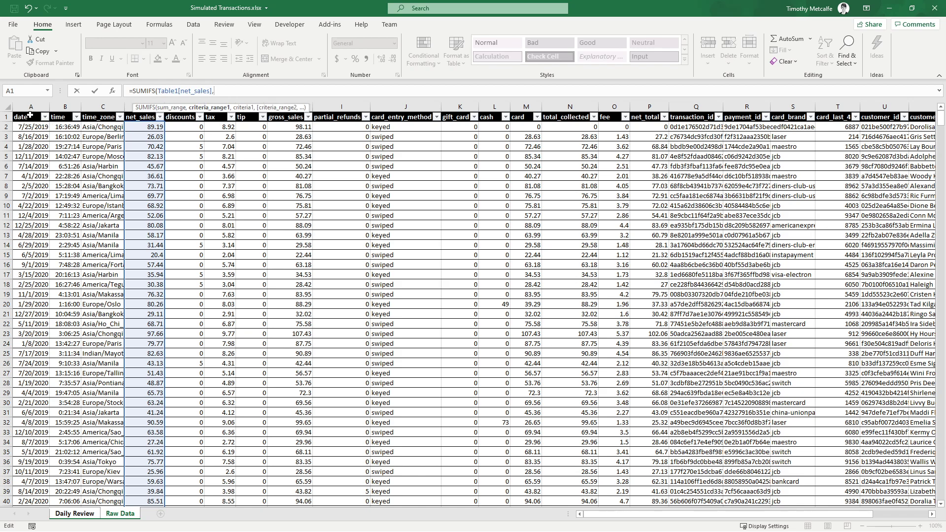
Complete the SUMIFS formula with the table's date column as the criteria range and the day in Daily Review A2 as the criterion
left_click(32, 112)
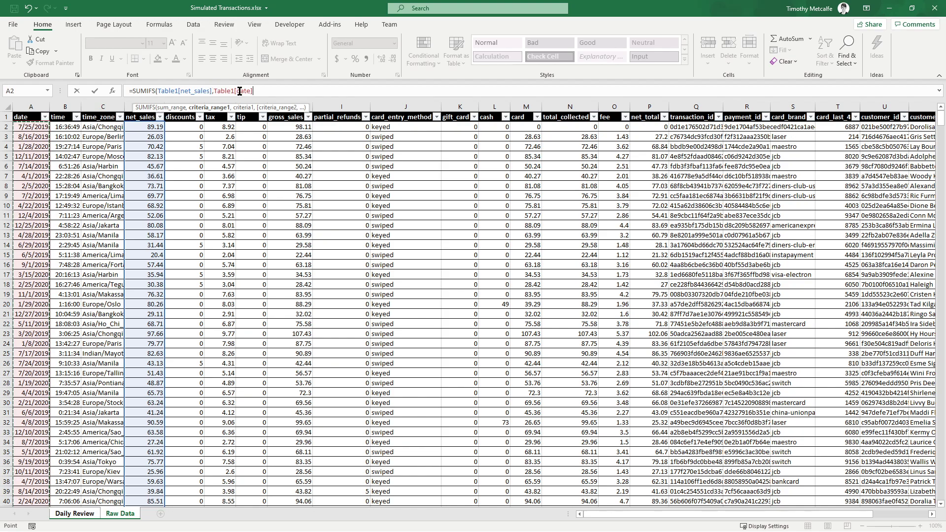
type(",")
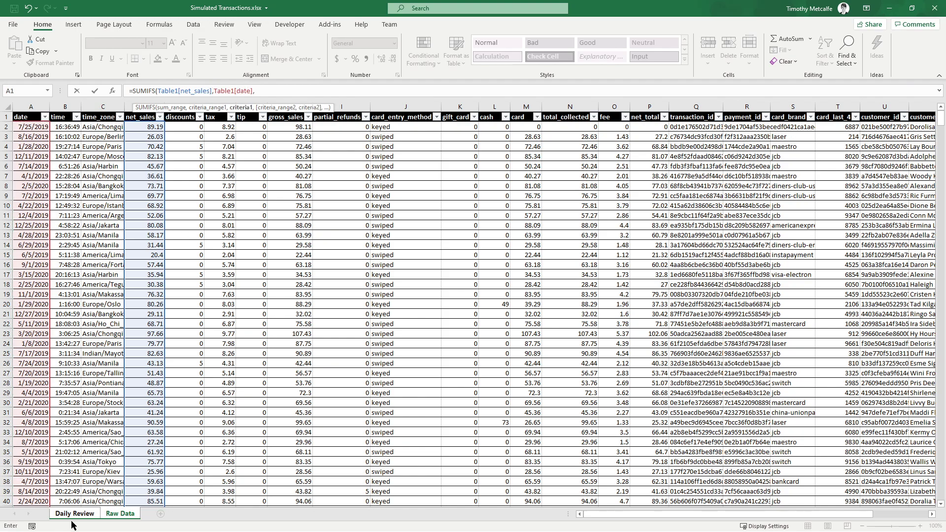
left_click(73, 514)
left_click(31, 127)
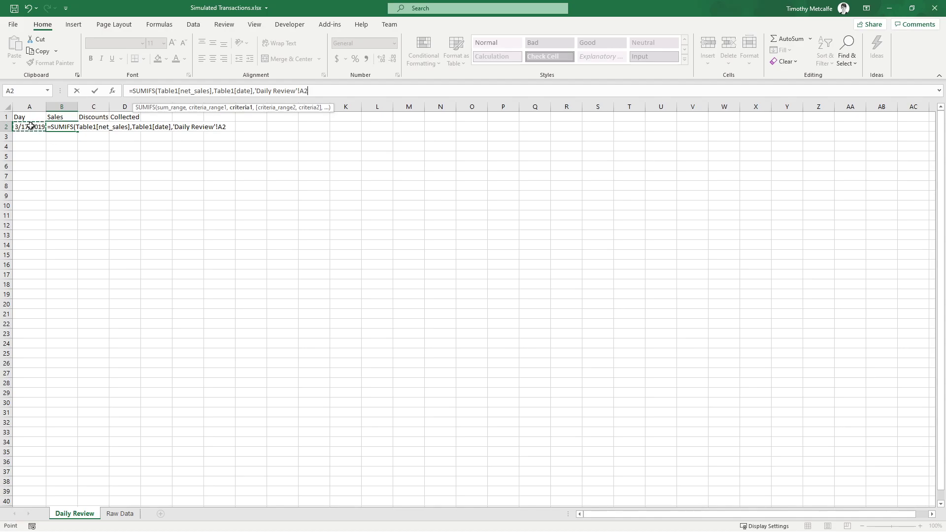
type(")")
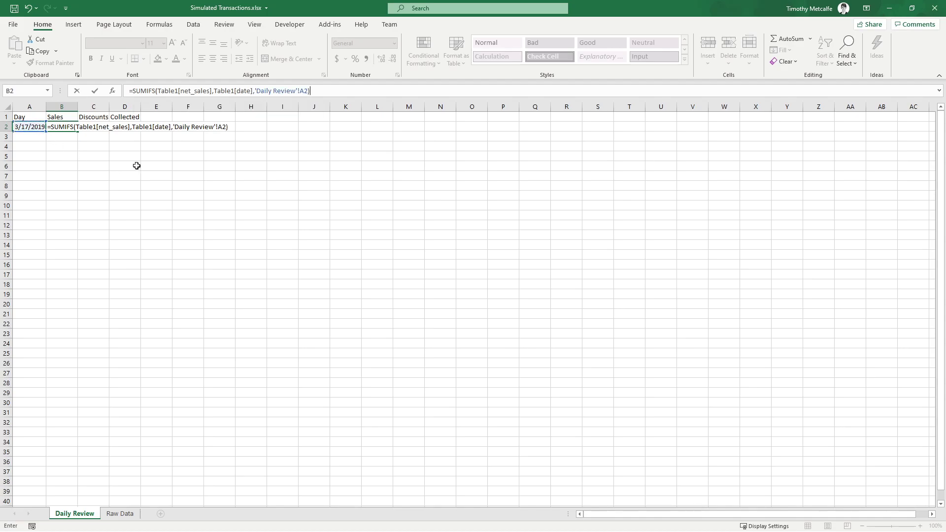
key("Return")
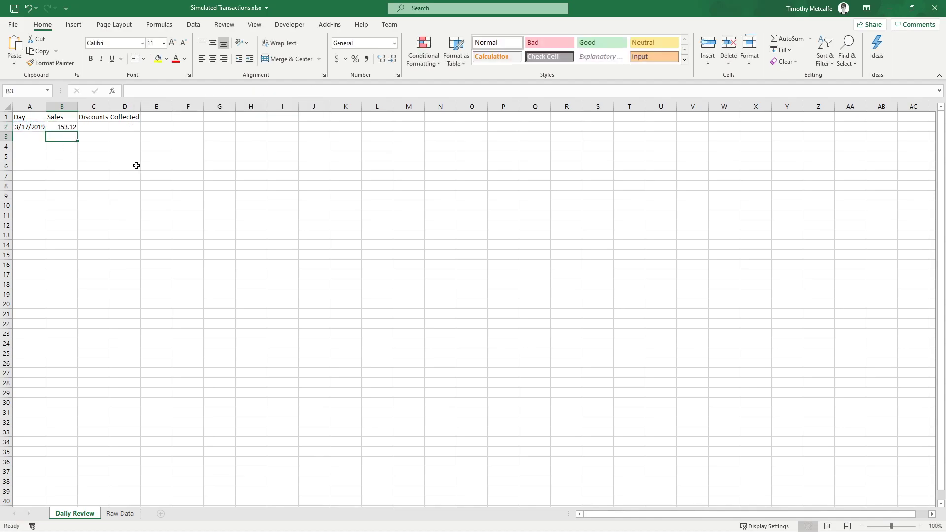
Copy the text of the Sales formula in B2 into the Discounts cell C2
left_click(96, 128)
left_click(71, 128)
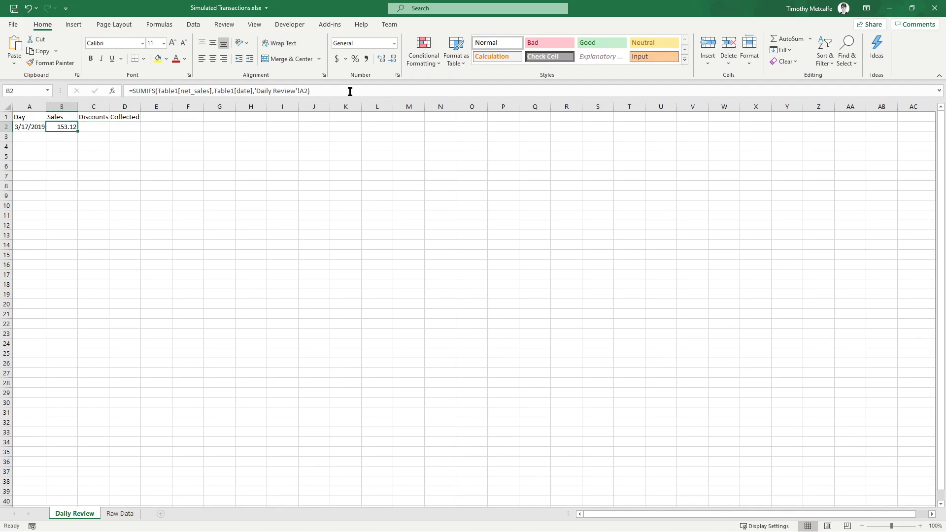
left_click_drag(349, 91, 32, 79)
key("ctrl+c")
key("Return")
left_click(99, 127)
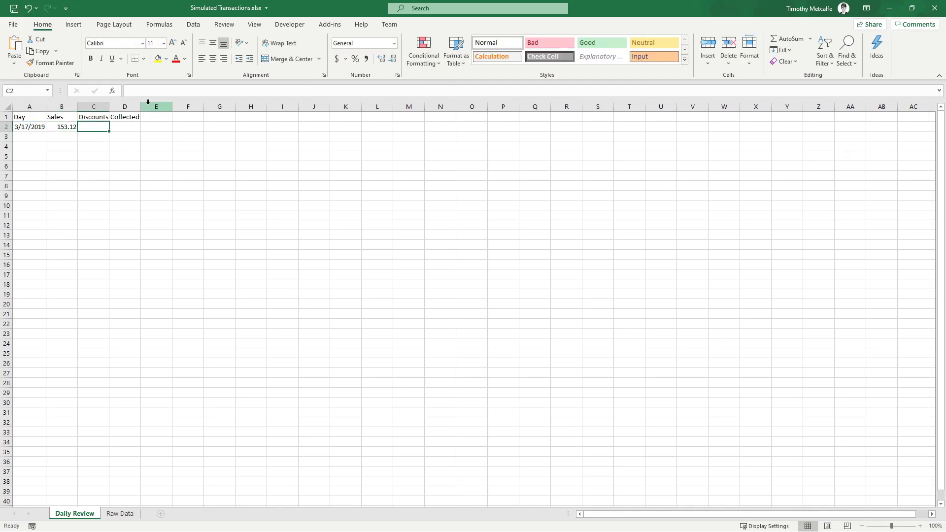
left_click(148, 91)
key("ctrl+v")
Change the sum range of the Discounts formula in C2 to the Raw Data table's discounts column
left_click_drag(182, 92, 213, 92)
type("di")
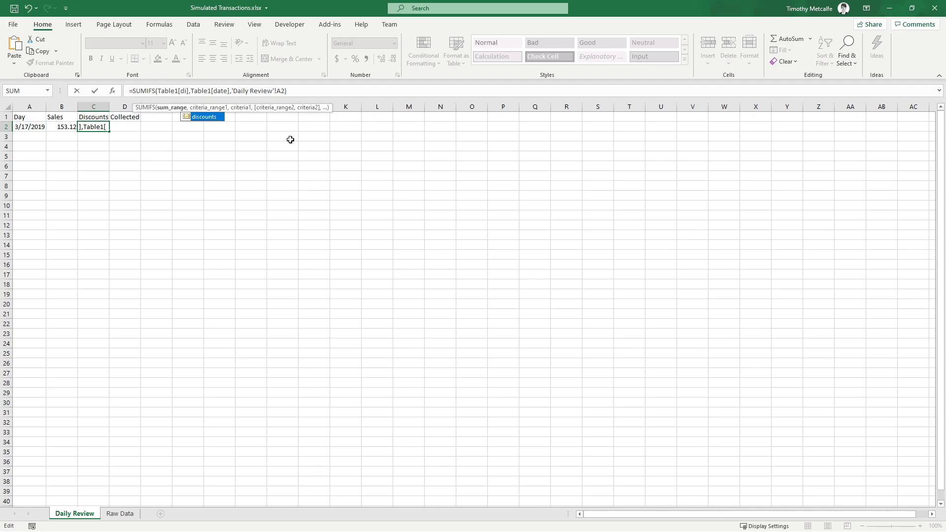
key("Tab")
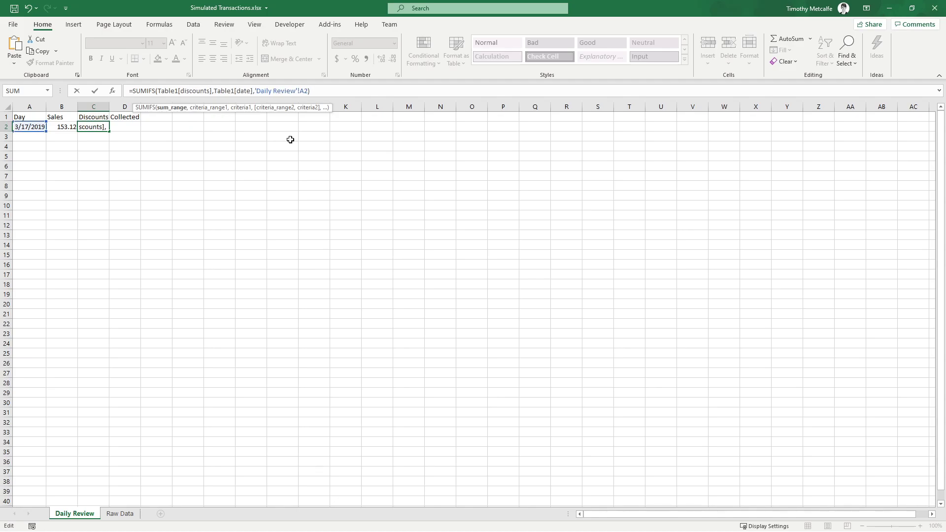
key("Return")
Reuse the copied SUMIFS formula in the Collected cell D2 with the total_collected column as its sum range
key("Up")
key("Right")
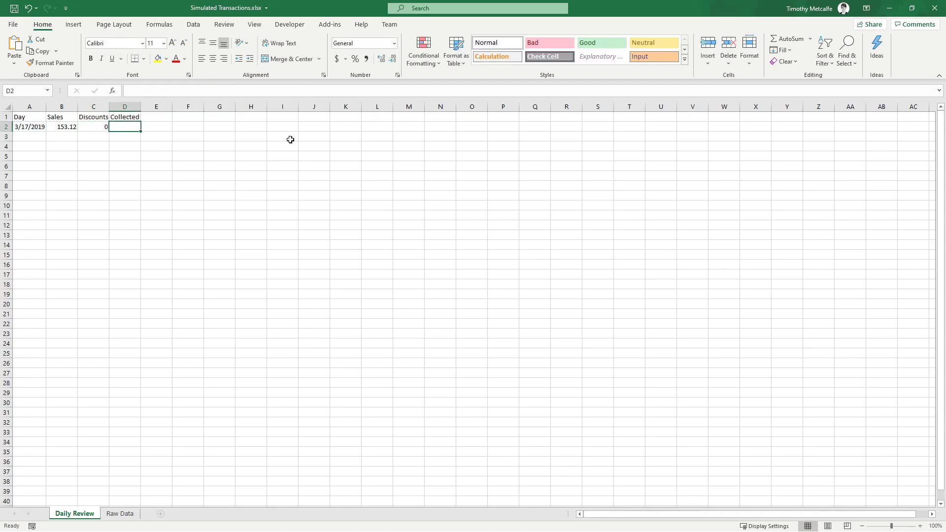
left_click(135, 90)
key("ctrl+v")
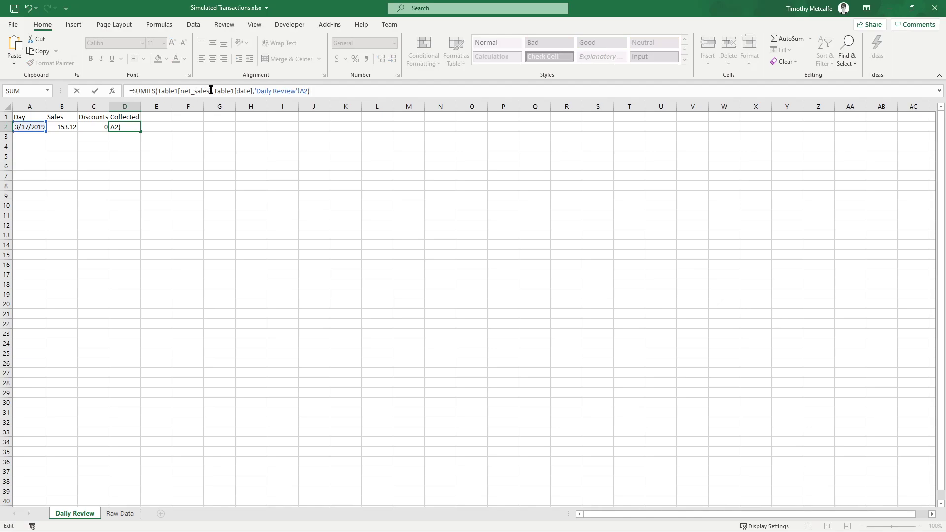
left_click_drag(210, 90, 180, 91)
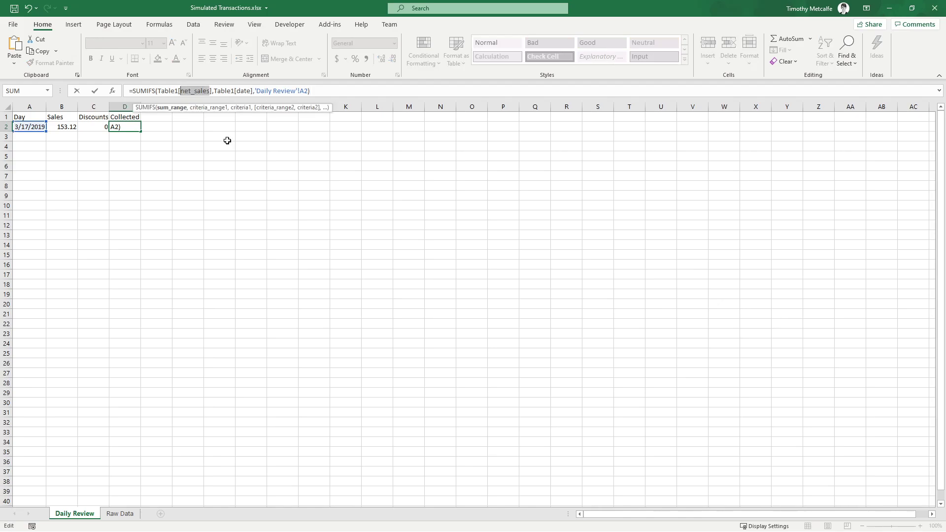
type("total")
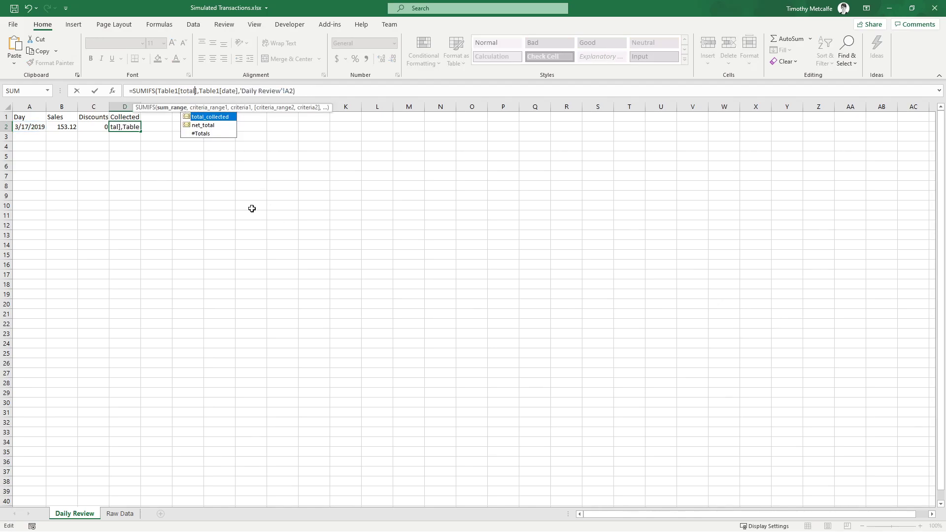
key("Tab")
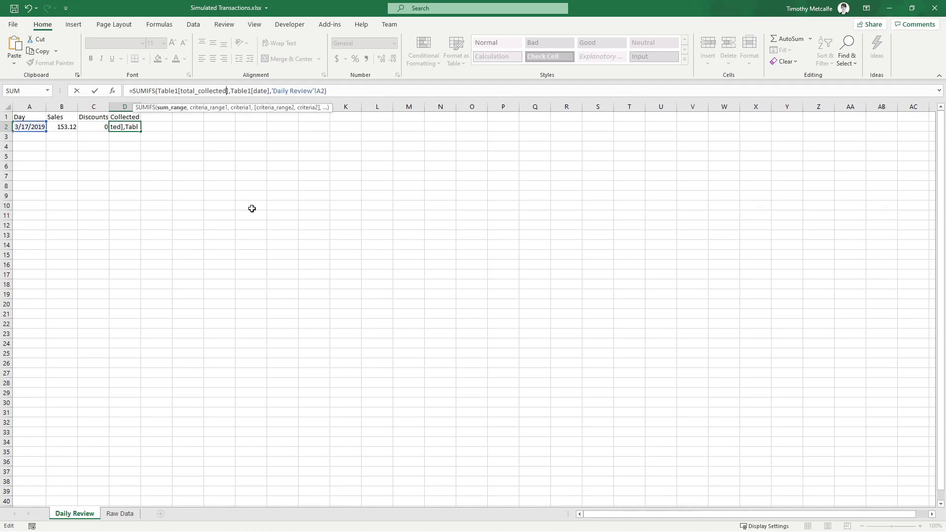
key("Return")
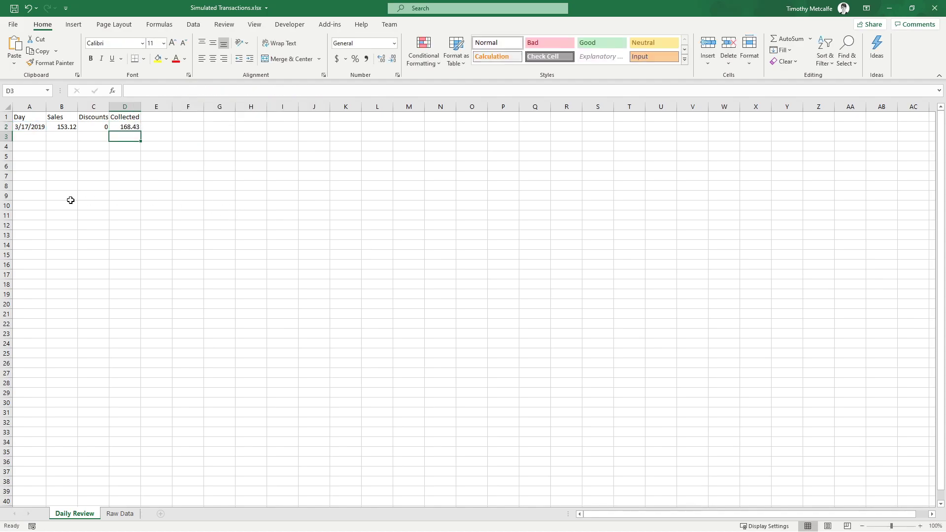
Review the Sales and Collected formulas and the day in A2, and check the Raw Data sheet they draw from
left_click(70, 125)
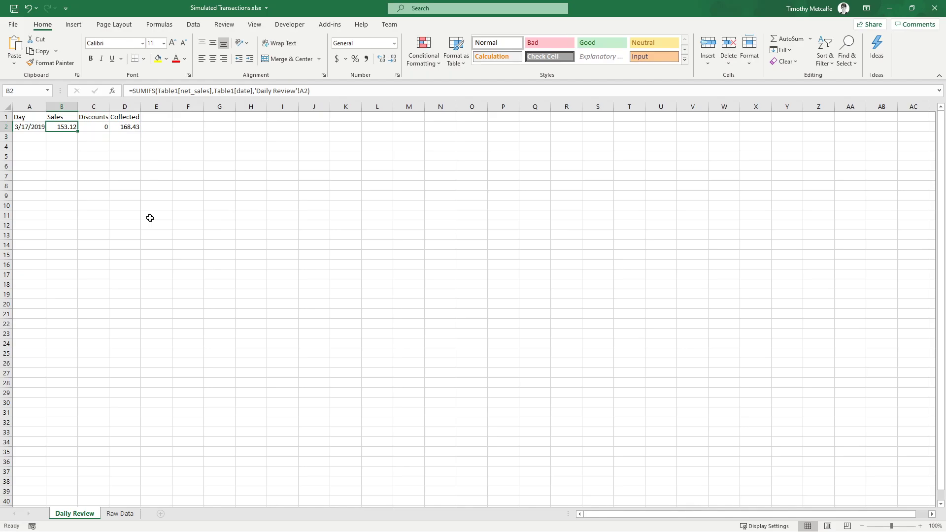
left_click(121, 125)
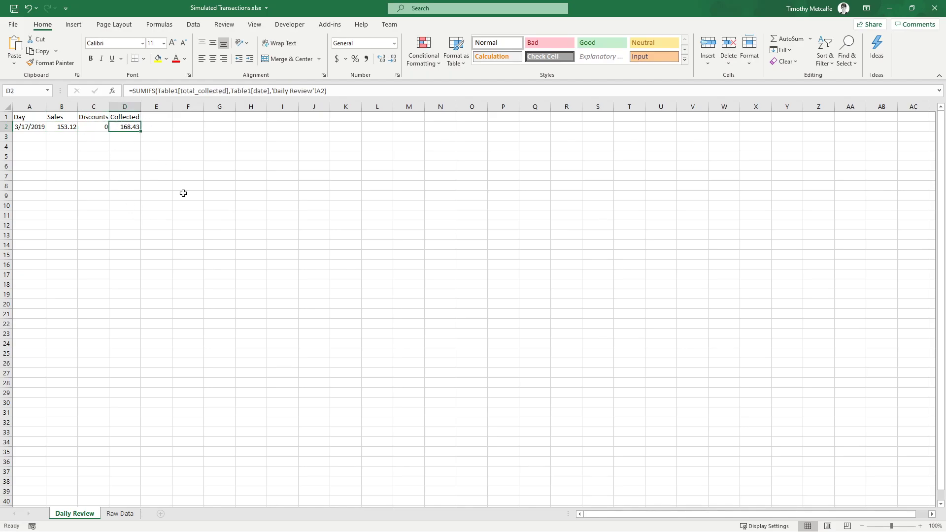
left_click(72, 126)
left_click(124, 126)
left_click(38, 127)
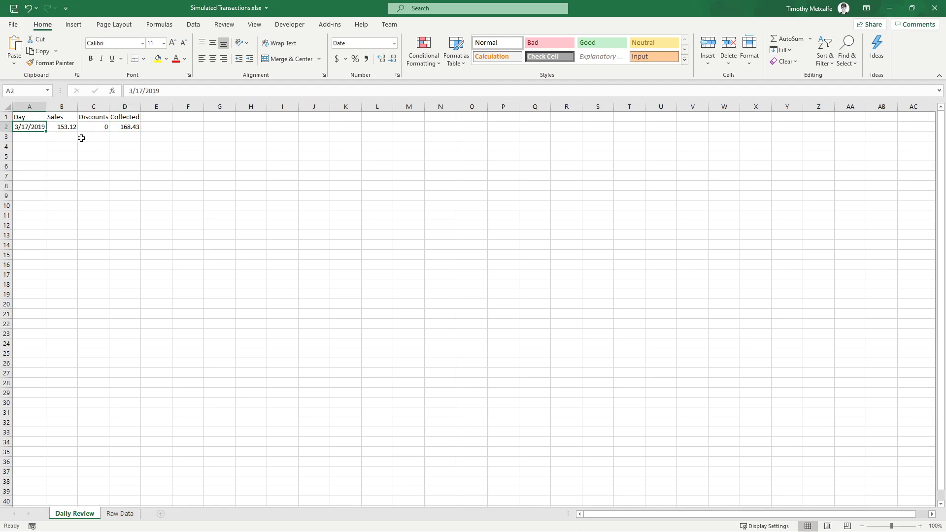
left_click(118, 513)
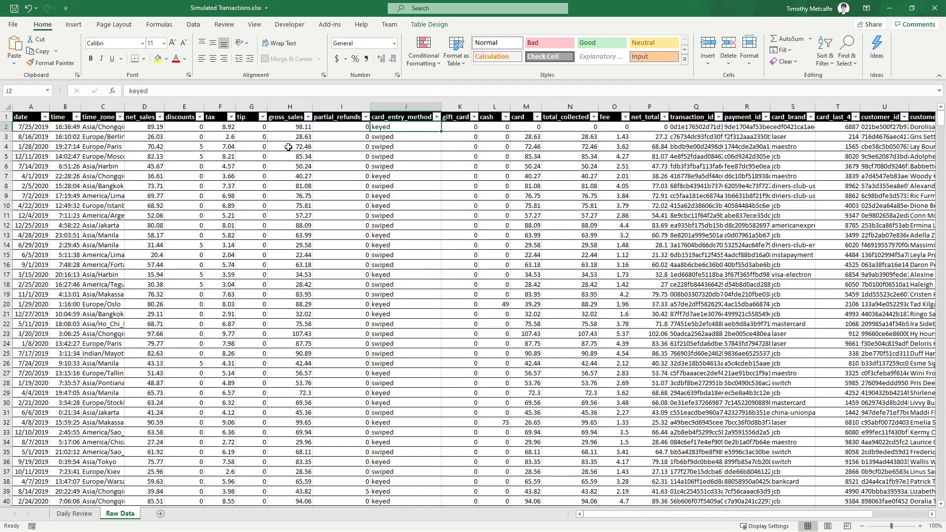
left_click(84, 513)
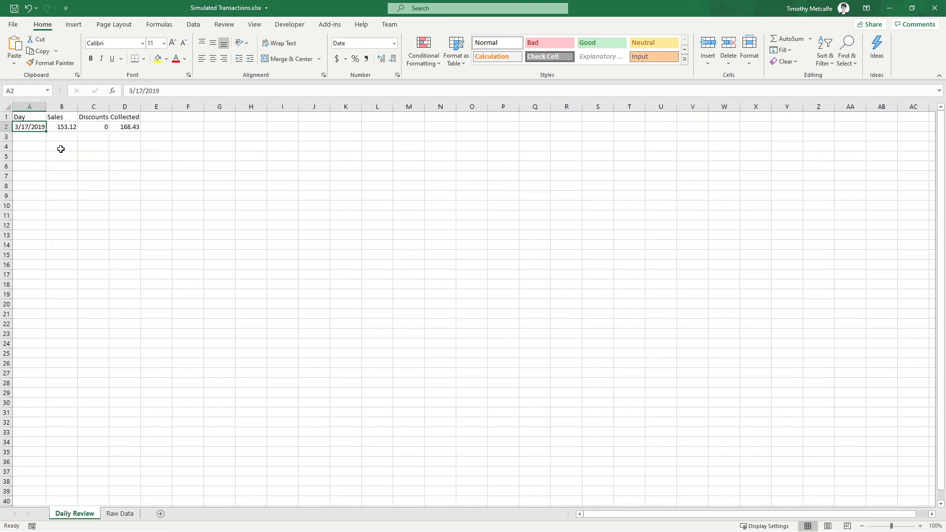
Format the Daily Review range A1:D2 as a table with headers, using a light blue table style with a solid header
left_click(458, 55)
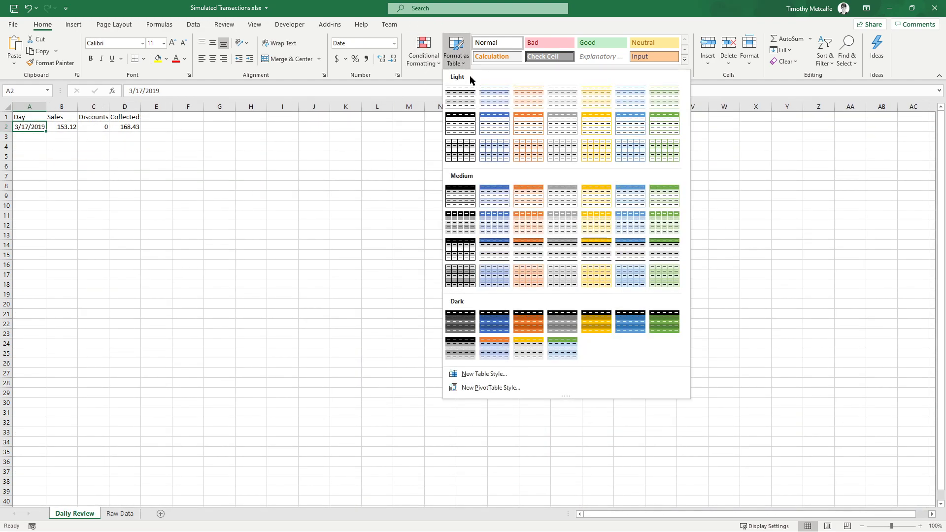
left_click(504, 131)
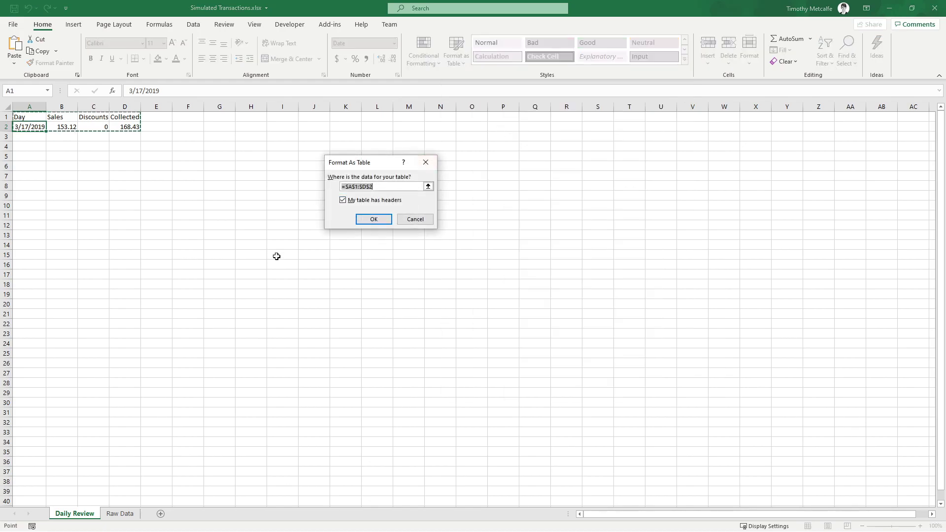
left_click(375, 219)
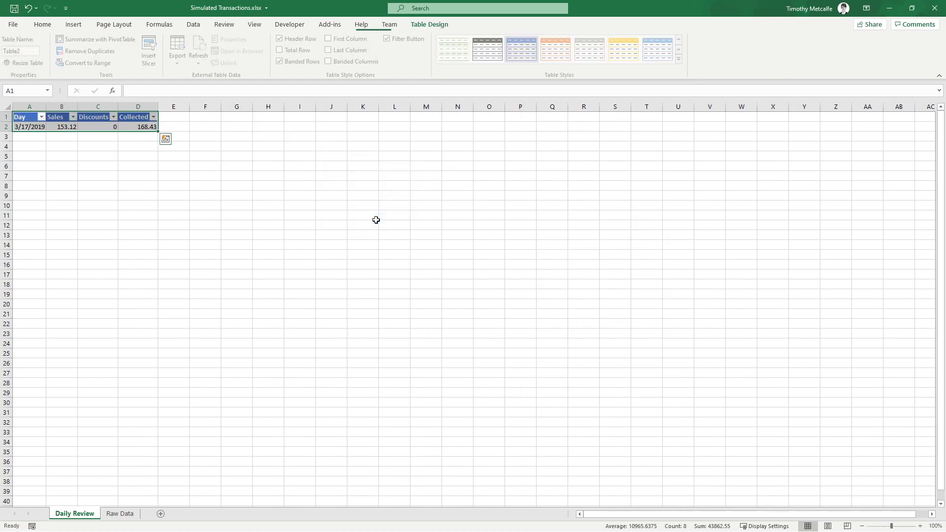
left_click(89, 126)
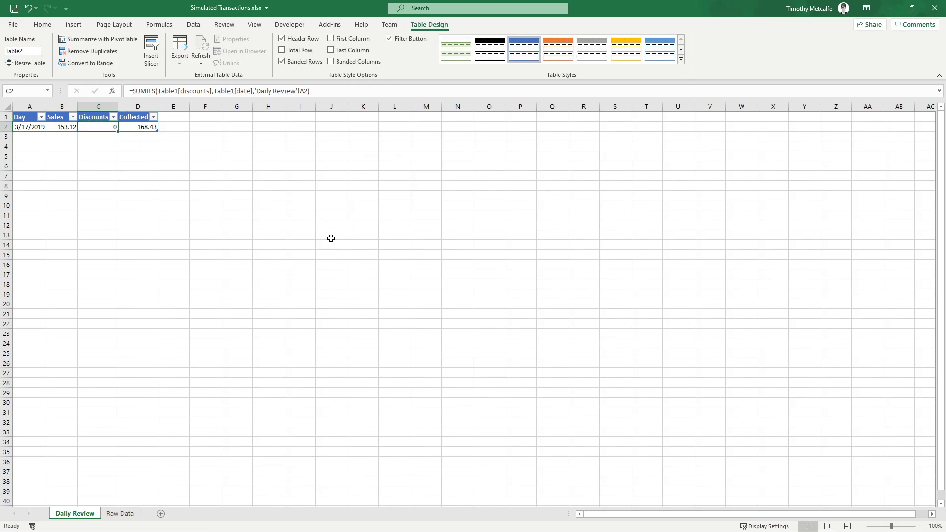
left_click(30, 127)
left_click(64, 124)
left_click_drag(58, 118, 62, 126)
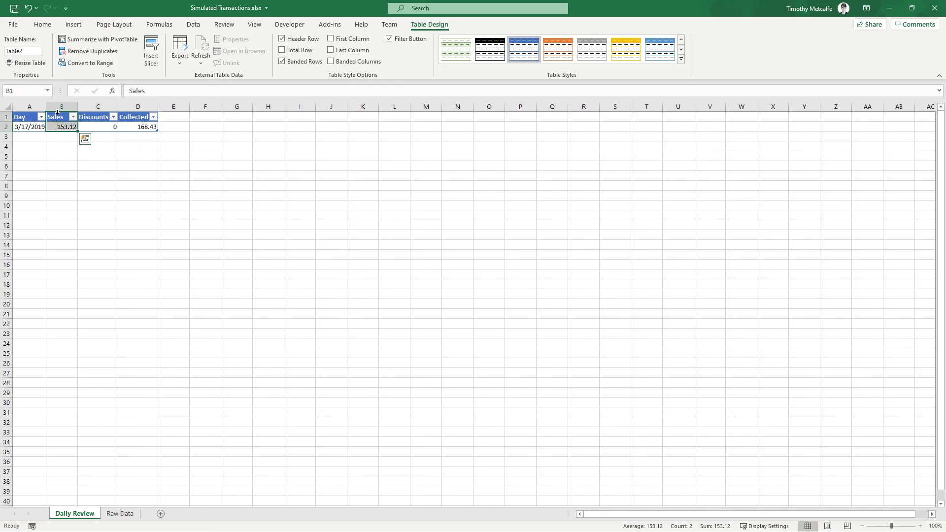
Apply the dollar Accounting number format to the Sales, Discounts and Collected values in row 2
left_click(63, 127)
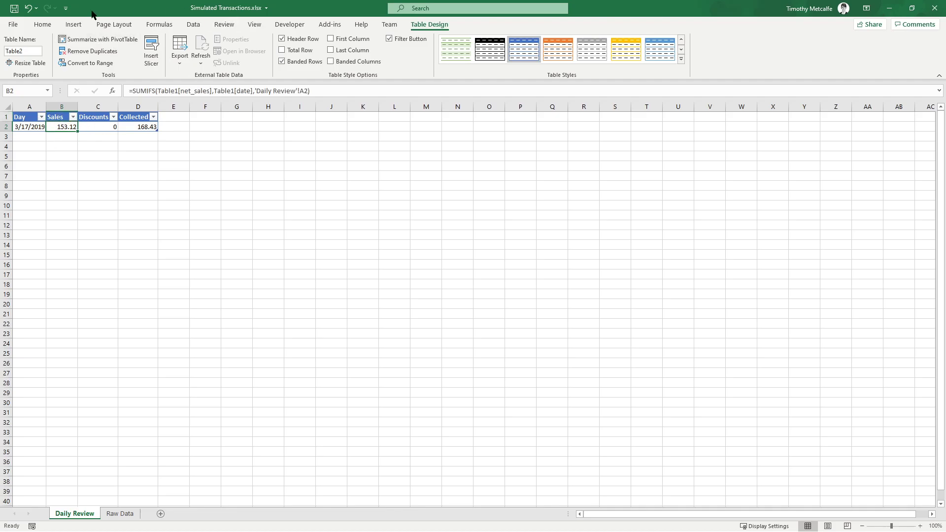
left_click(43, 24)
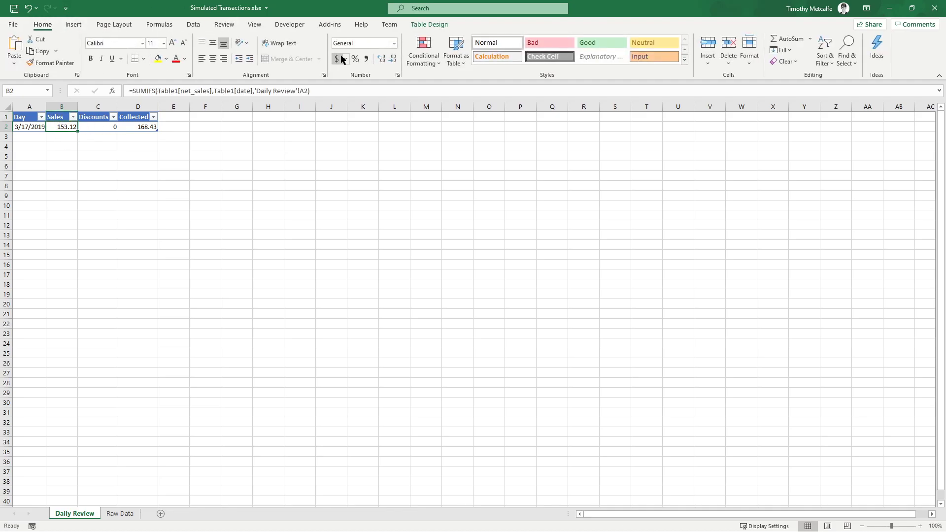
left_click(337, 59)
left_click_drag(113, 128, 141, 127)
left_click(108, 127)
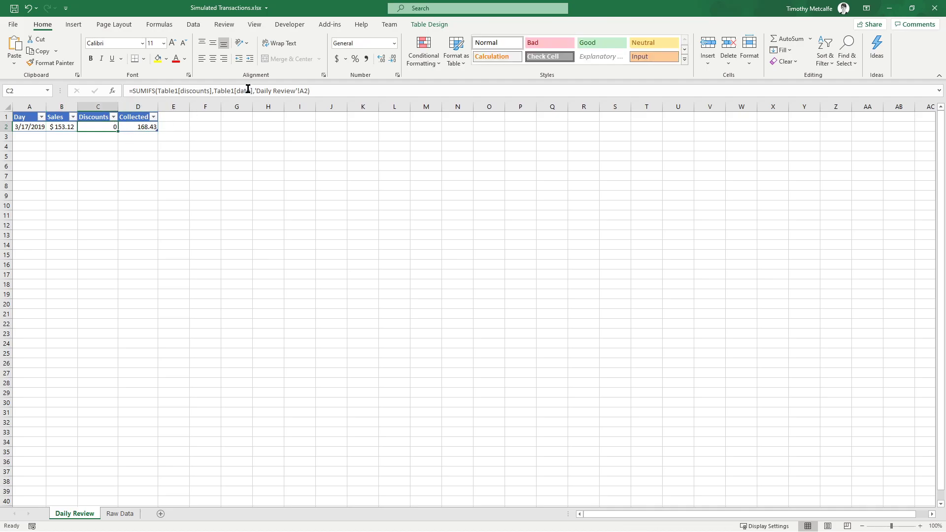
left_click(334, 60)
left_click(148, 127)
left_click(336, 59)
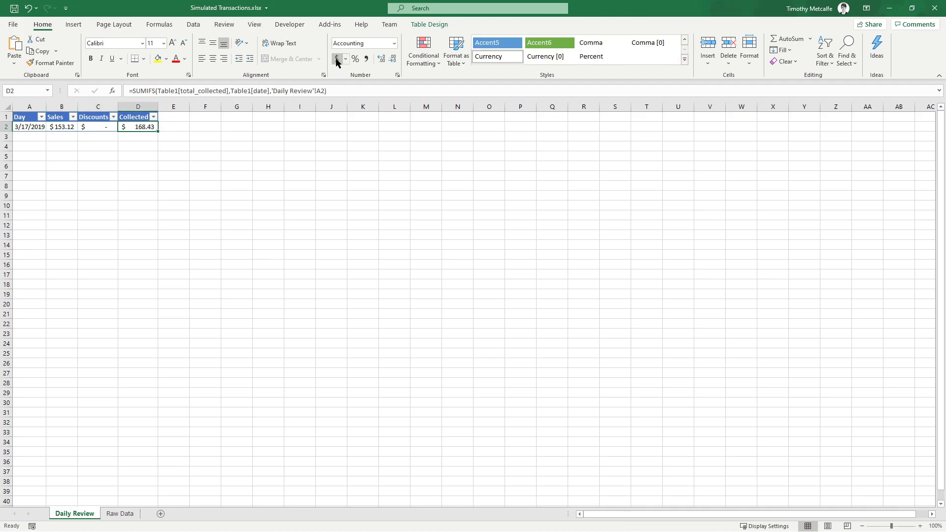
left_click(88, 150)
left_click(38, 141)
left_click(57, 127)
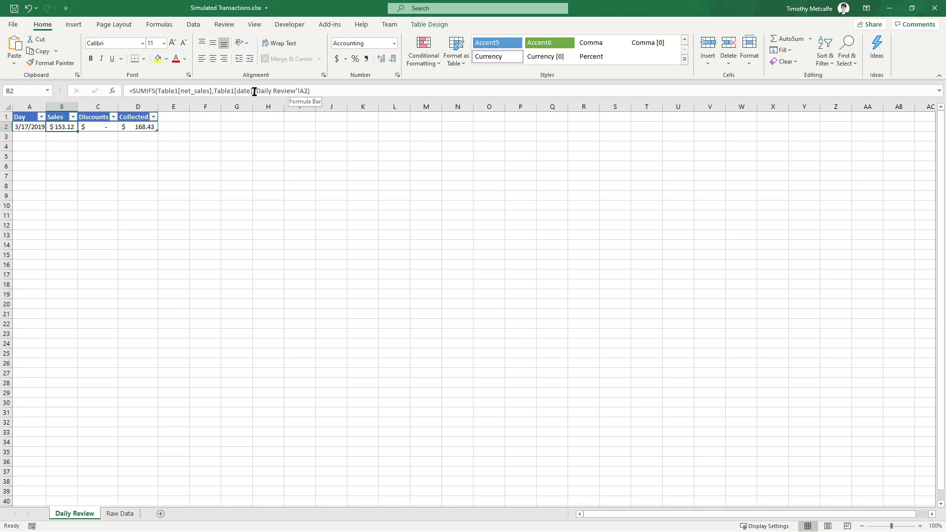
left_click_drag(255, 91, 297, 101)
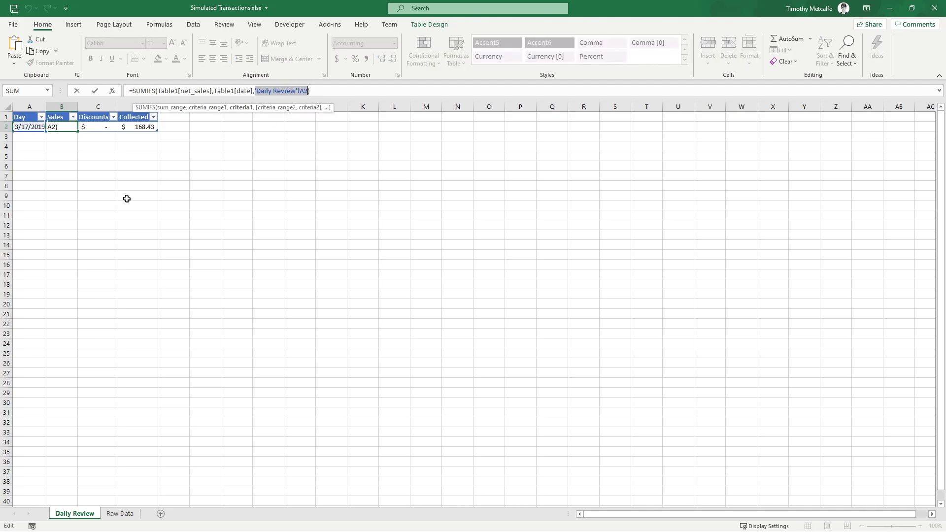
key("Delete")
left_click(35, 125)
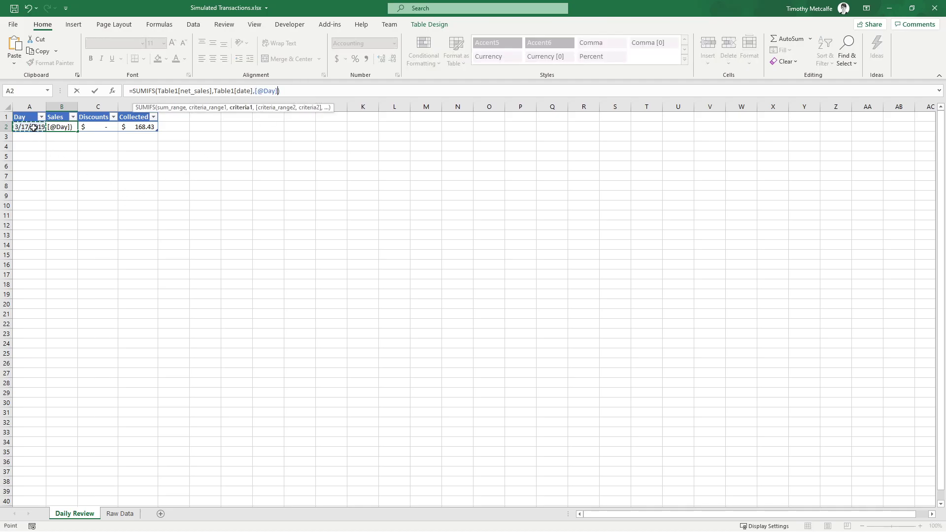
key("Return")
left_click(61, 127)
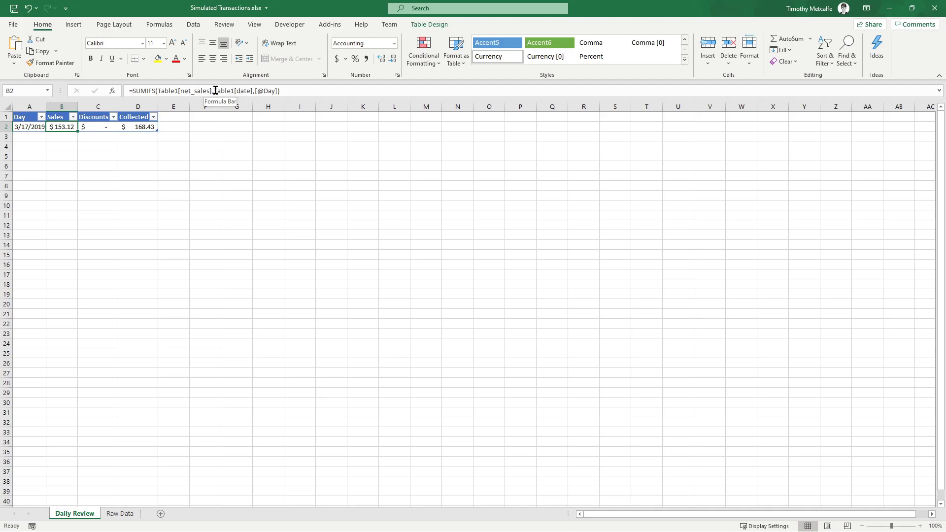
left_click(256, 91)
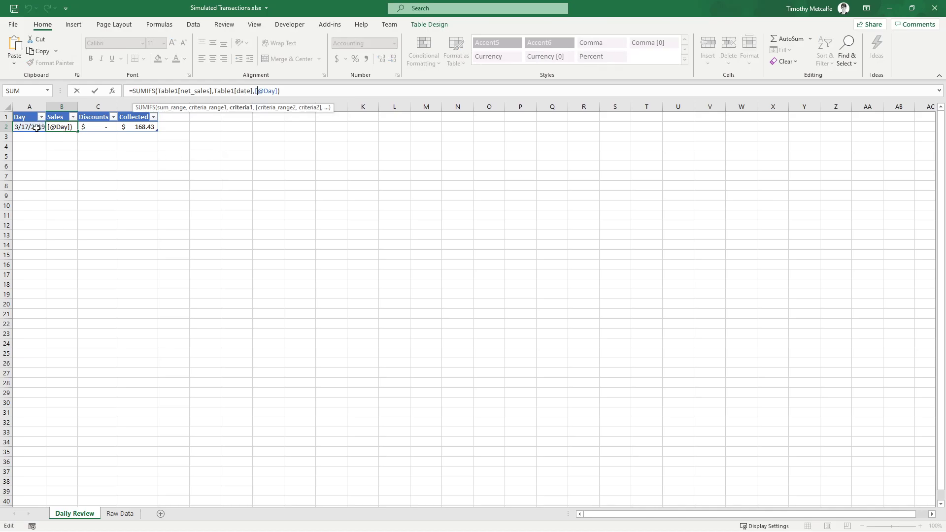
key("Return")
left_click(96, 127)
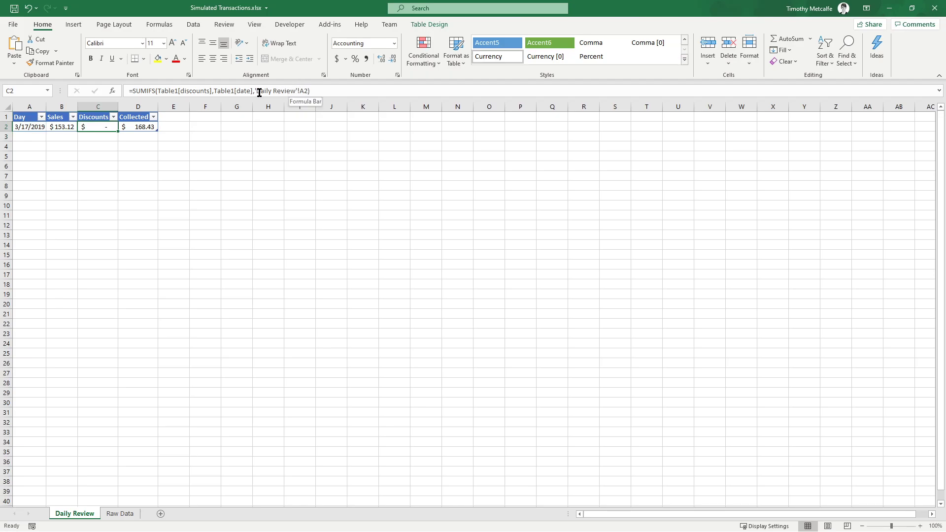
left_click_drag(254, 93, 309, 93)
type("ppD")
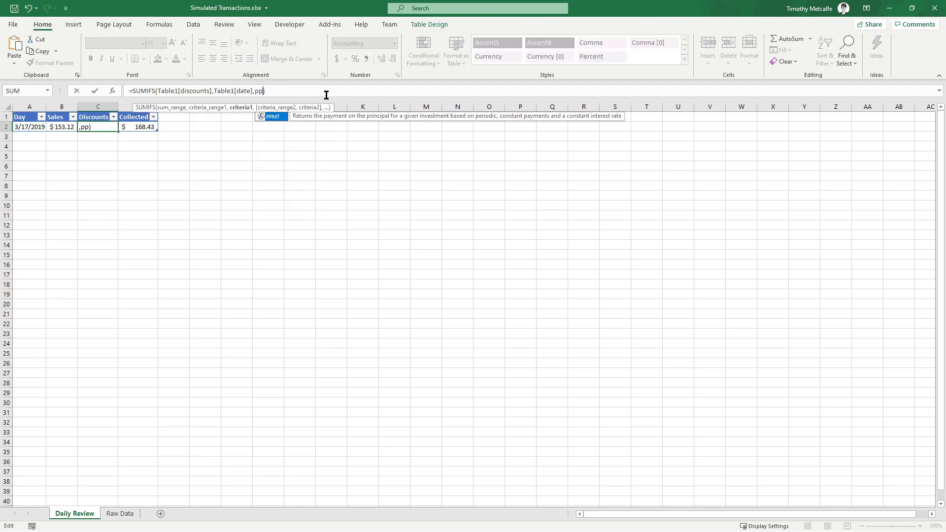
key("BackSpace")
key("BackSpace")
key("BackSpace")
type("[[")
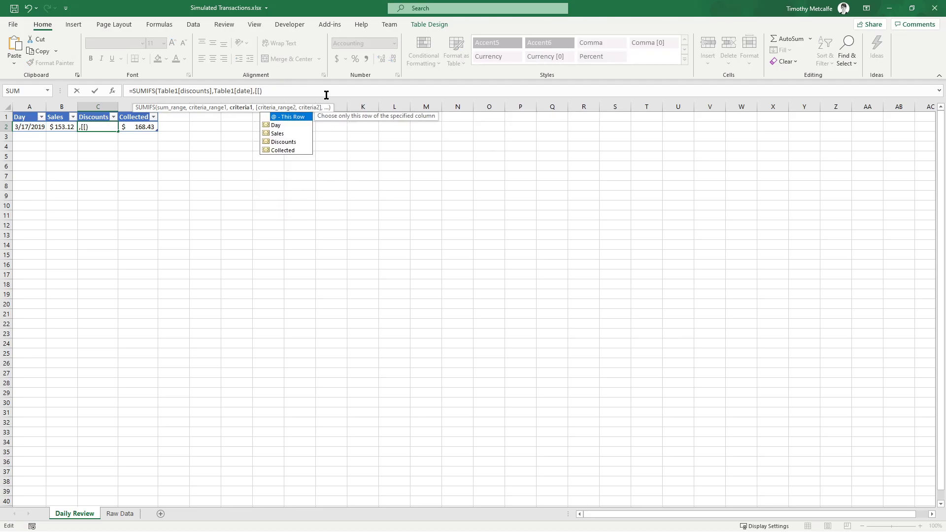
type("@")
key("Tab")
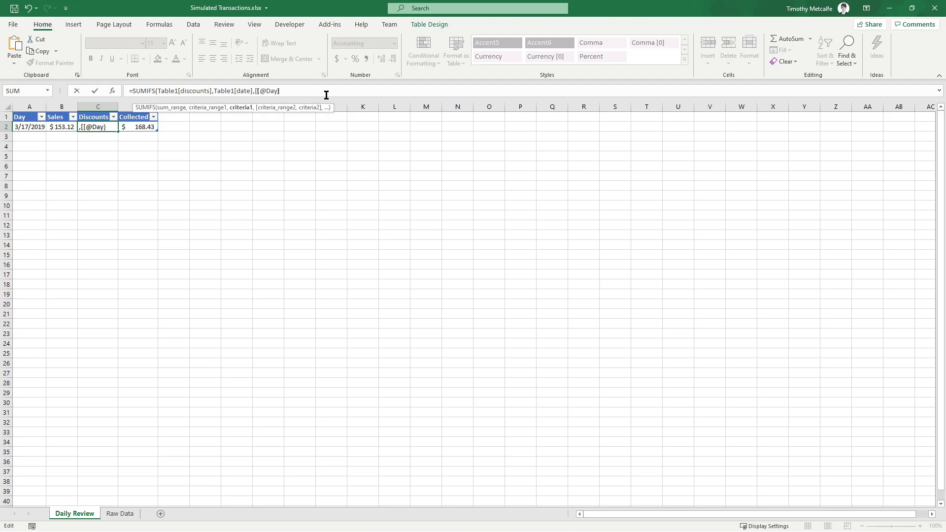
key("Return")
key("Return")
type("[@Day]")
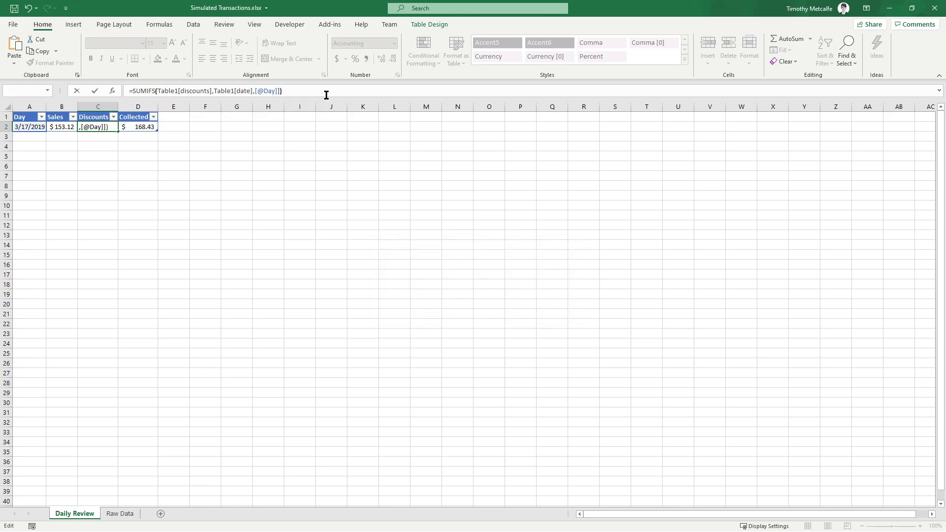
key("Return")
key("Up")
key("Right")
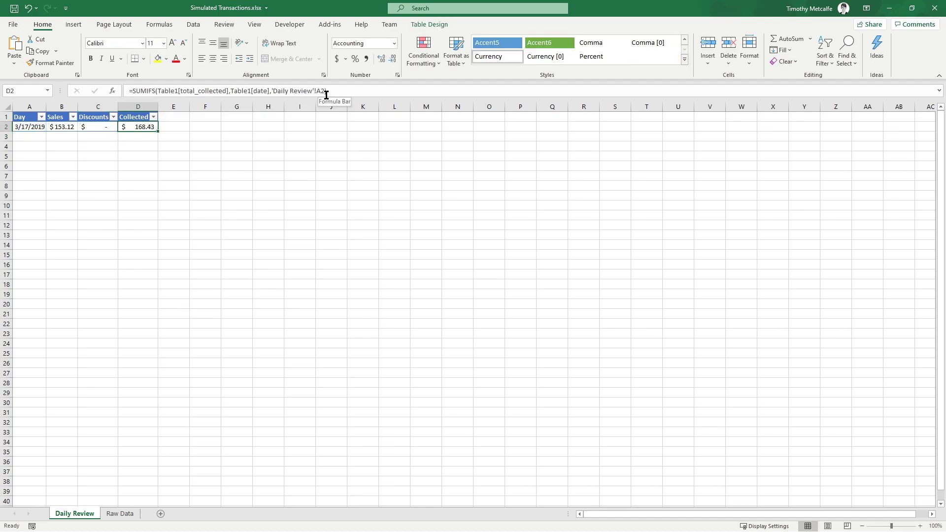
left_click_drag(271, 92, 326, 91)
type("[@Day]")
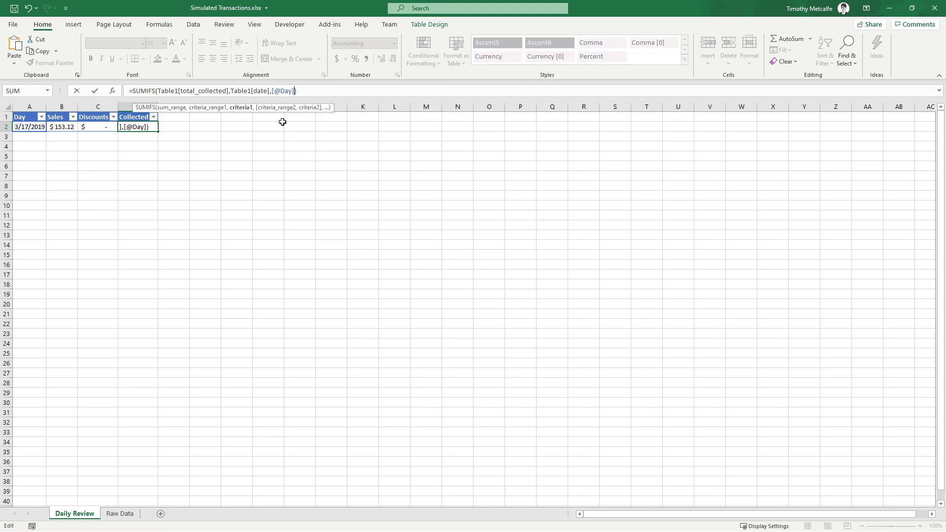
key("Return")
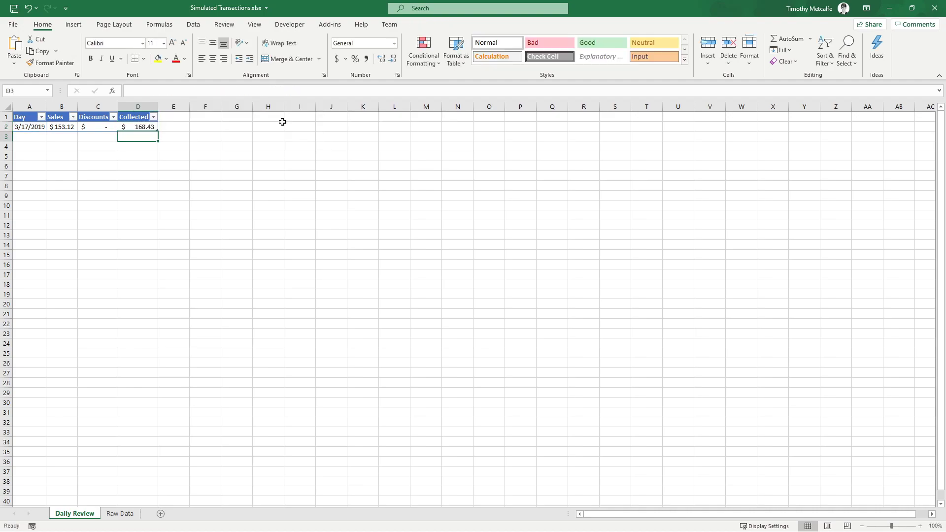
Add a second day to the daily table by entering 3/18 in A3
left_click(39, 138)
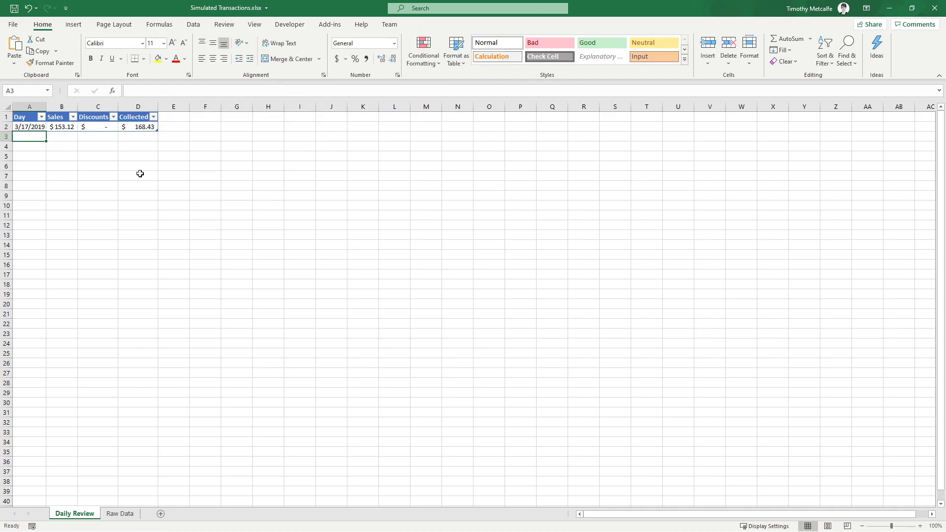
left_click(67, 128)
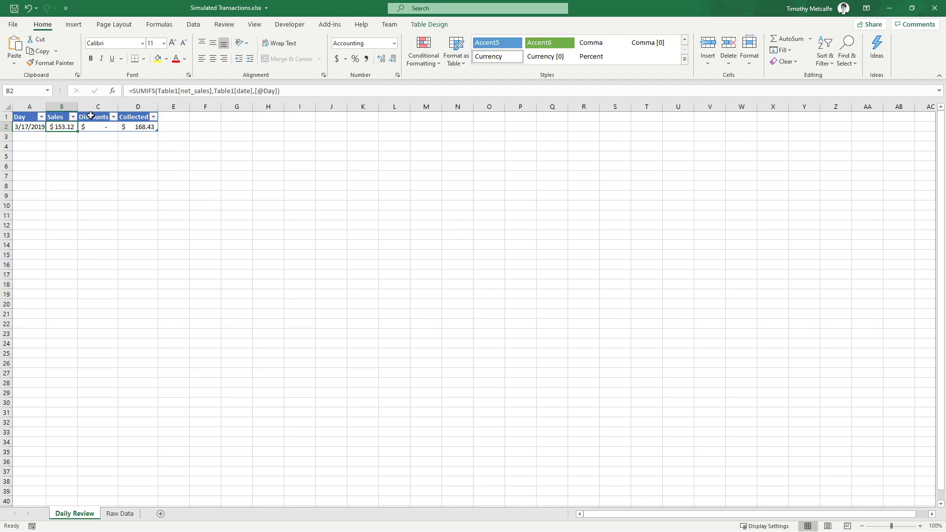
left_click(38, 127)
left_click(39, 139)
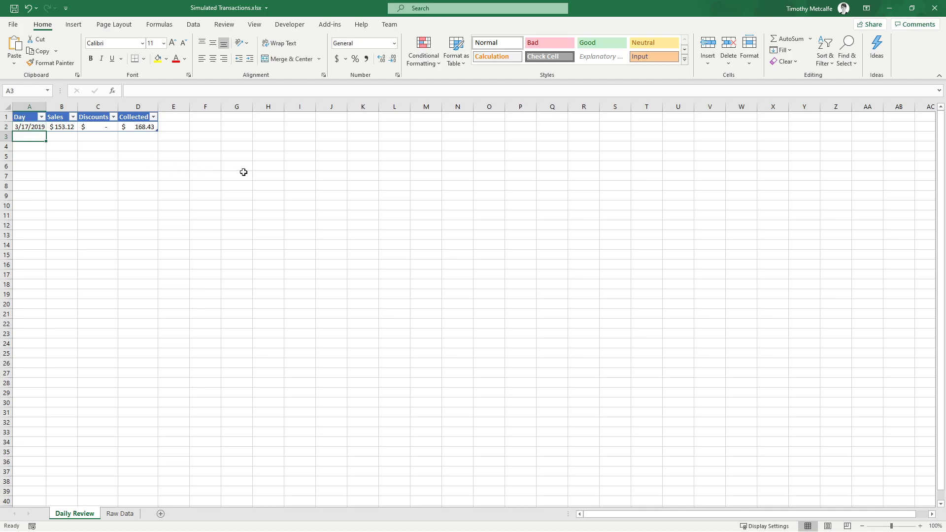
type("3/18")
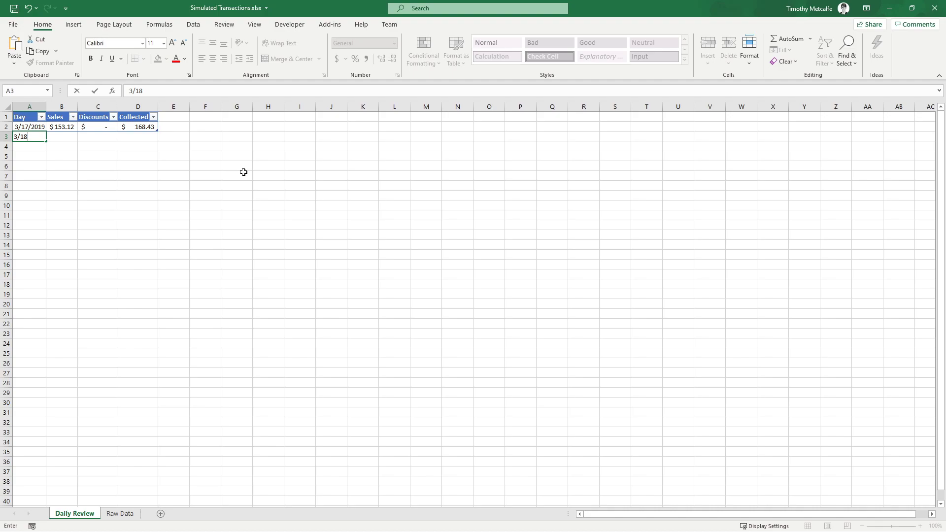
key("Return")
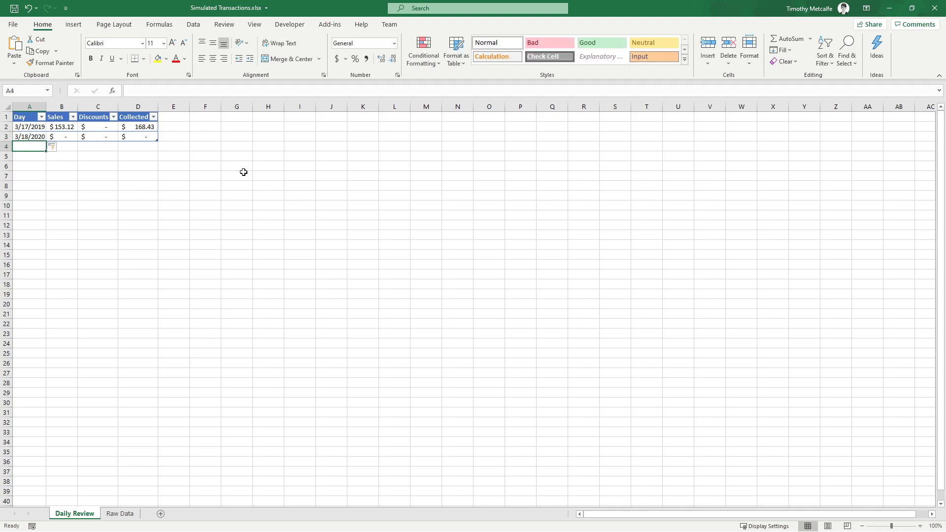
Correct the year of the date in A3 so it reads 3/18/2019
key("Up")
key("F2")
key("BackSpace")
key("BackSpace")
key("BackSpace")
key("BackSpace")
type("2019")
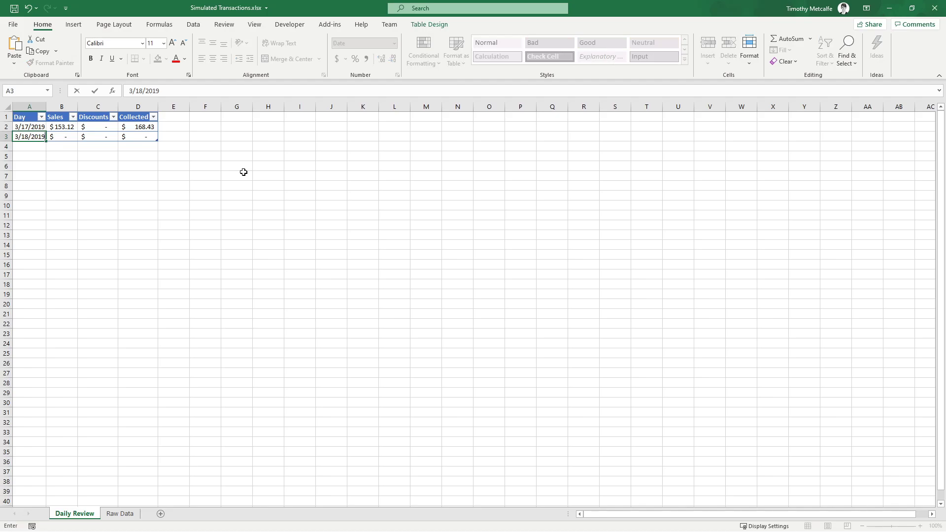
key("Return")
Examine the Sales, Discounts and Collected formulas in rows 2 and 3 against their dates in the Day column
key("Up")
key("Right")
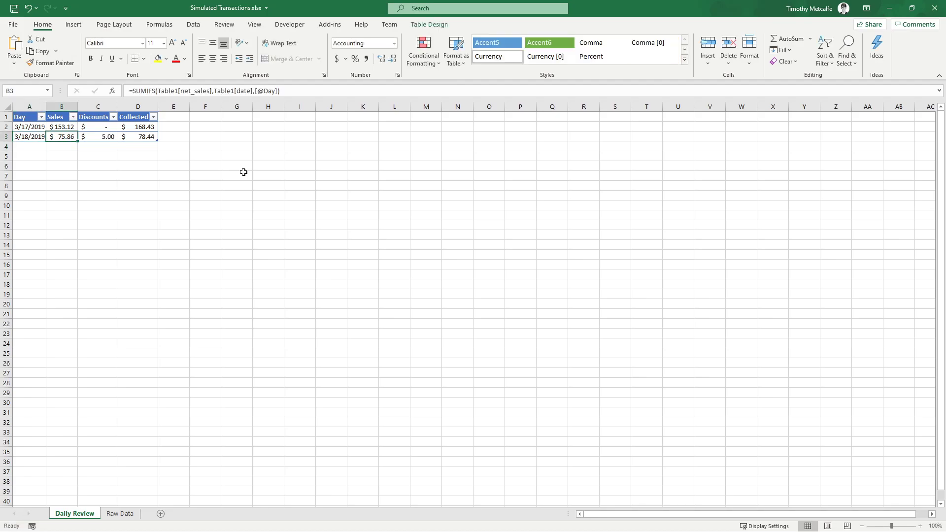
key("Right")
key("Right")
key("Left")
key("Left")
key("Up")
key("Right")
key("Right")
key("Left")
key("Left")
key("Down")
key("Right")
key("Right")
key("Left")
key("Left")
key("Left")
key("Up")
key("Up")
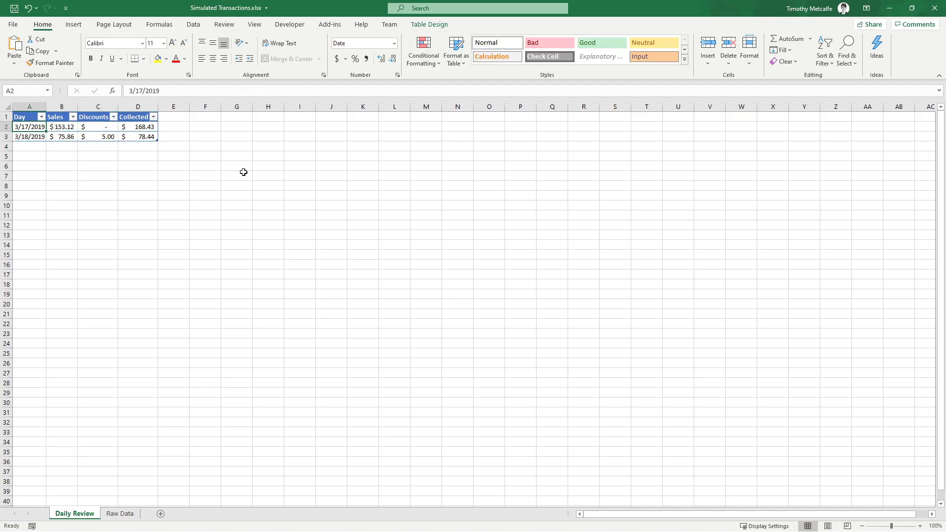
key("ctrl+a")
mouse_move(35, 141)
left_mouse_down()
mouse_move(98, 142)
mouse_move(37, 137)
left_mouse_up()
left_click(37, 137)
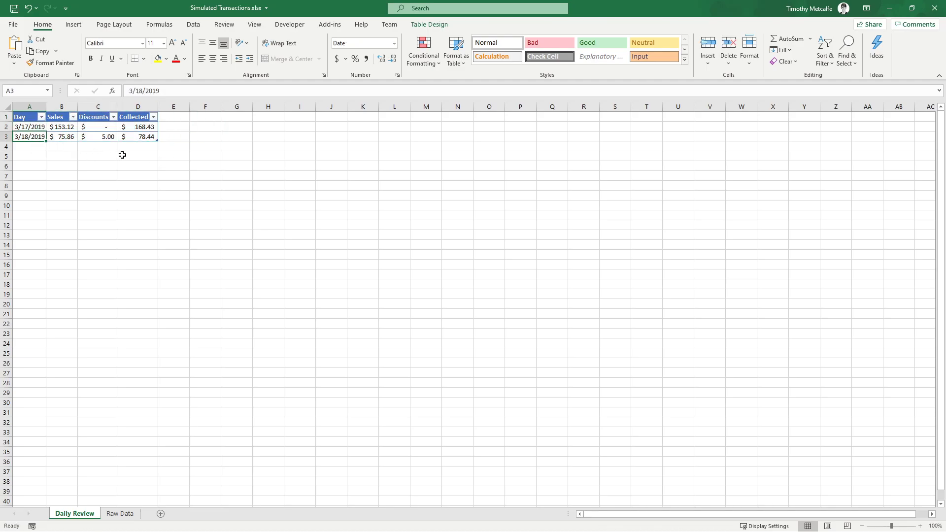
left_click(134, 137)
Add two more days to the table by entering 3/19/2019 in A4 and 3/20/2019 in A5
left_click(32, 146)
type("3/19/2019")
key("Return")
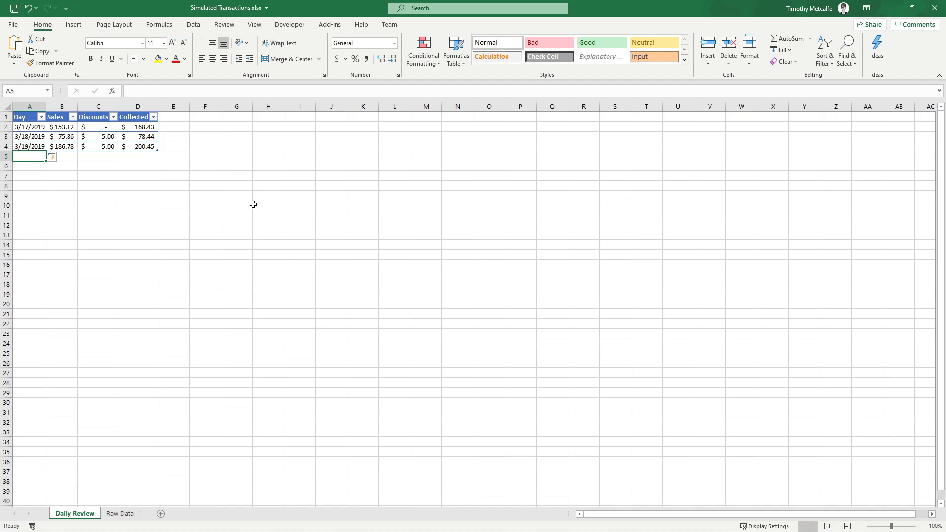
type("3")
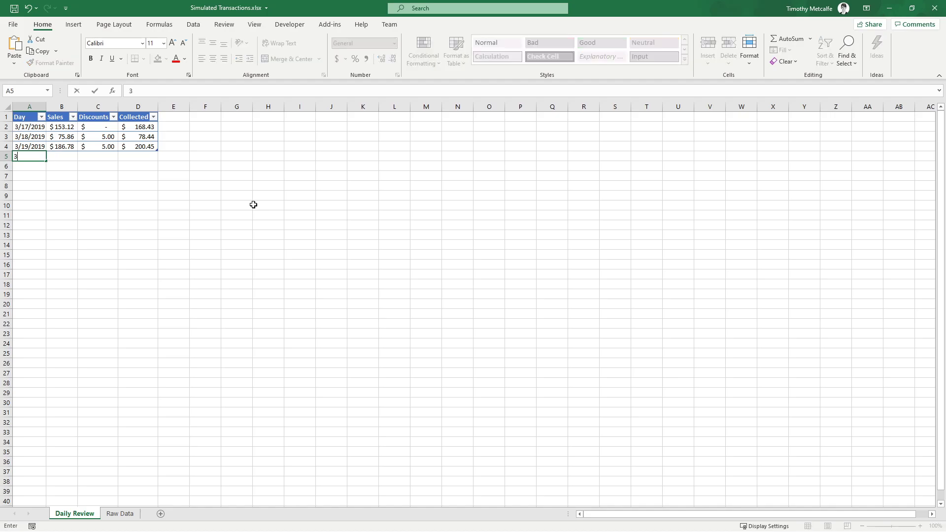
type("/20/2019")
key("Return")
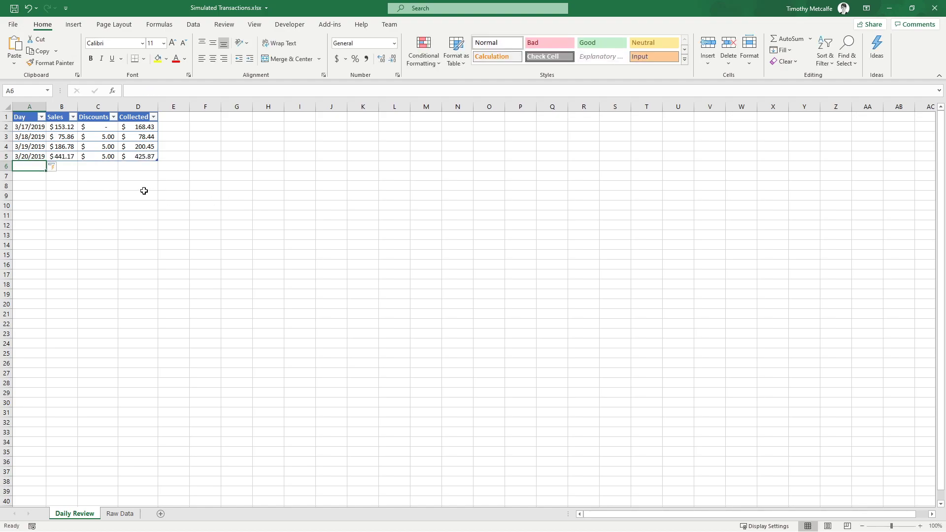
Fill the date series from A5 down to A16 so the Day column runs through 3/31/2019
left_click(36, 156)
left_click_drag(46, 161, 29, 245)
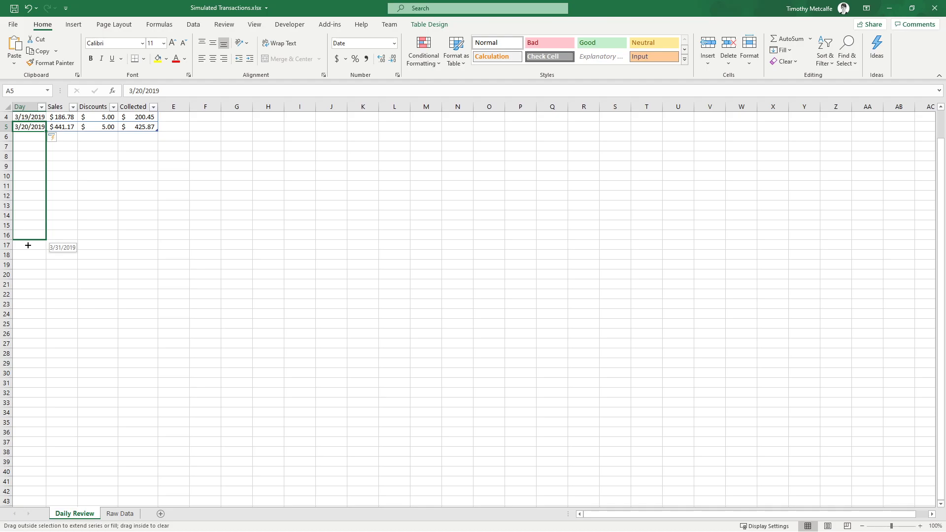
mouse_move(28, 245)
left_mouse_down()
mouse_move(38, 126)
mouse_move(27, 237)
left_mouse_up()
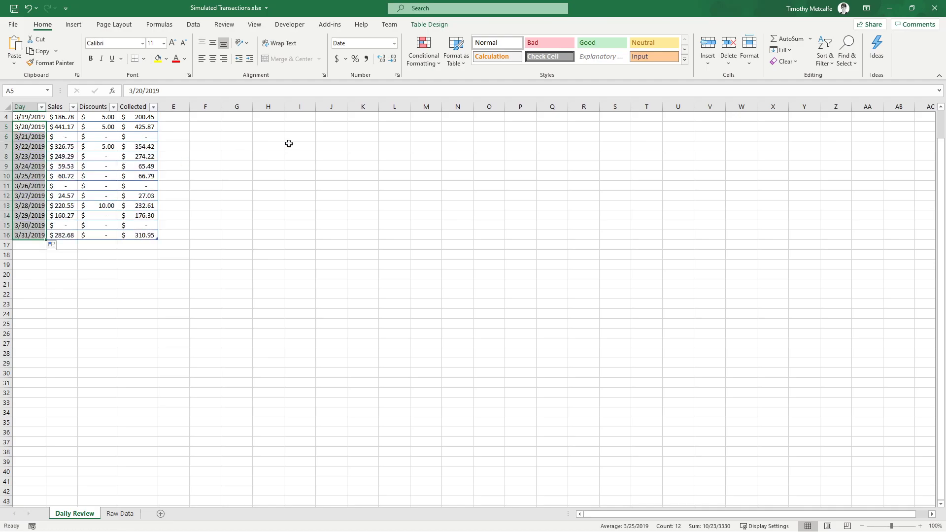
left_click(300, 147)
scroll(171, 278, "up", 1)
left_click_drag(28, 118, 134, 265)
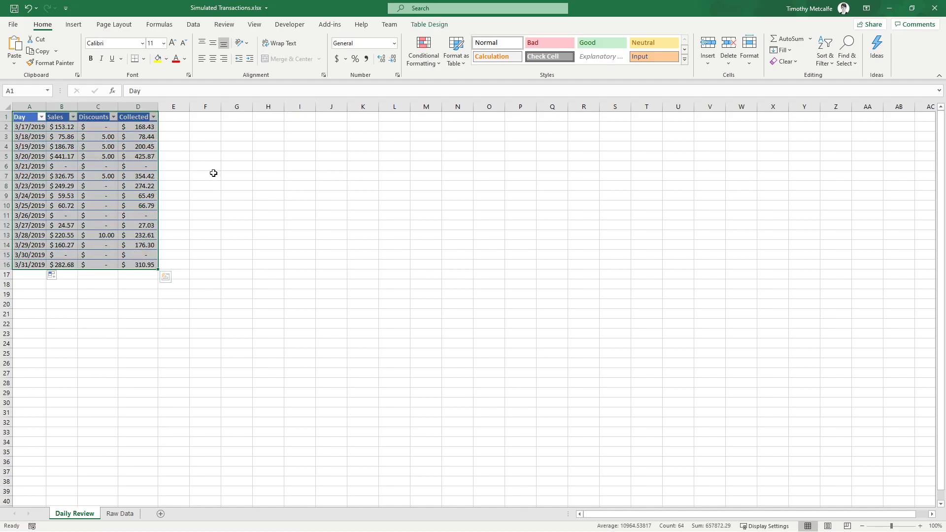
left_click(213, 173)
Add a total row to the daily table and check the total formula of the Collected column
left_click(104, 155)
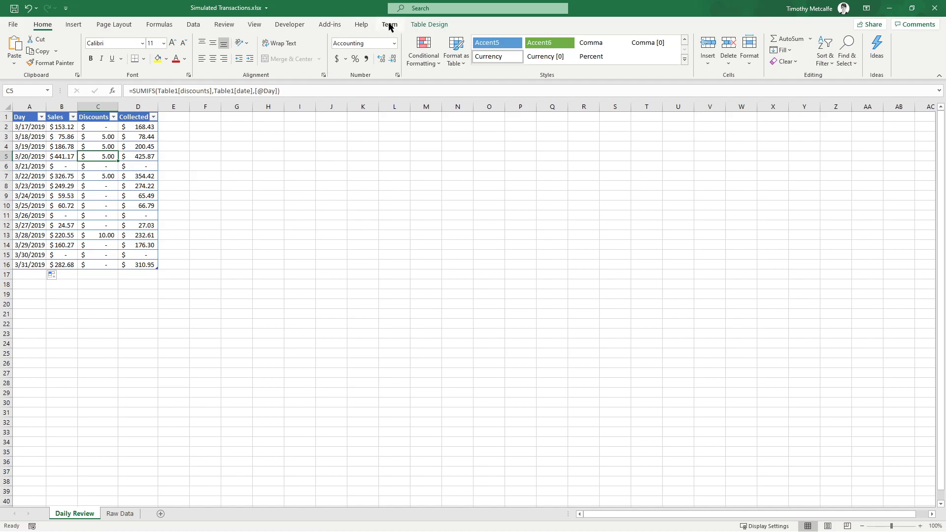
left_click(430, 24)
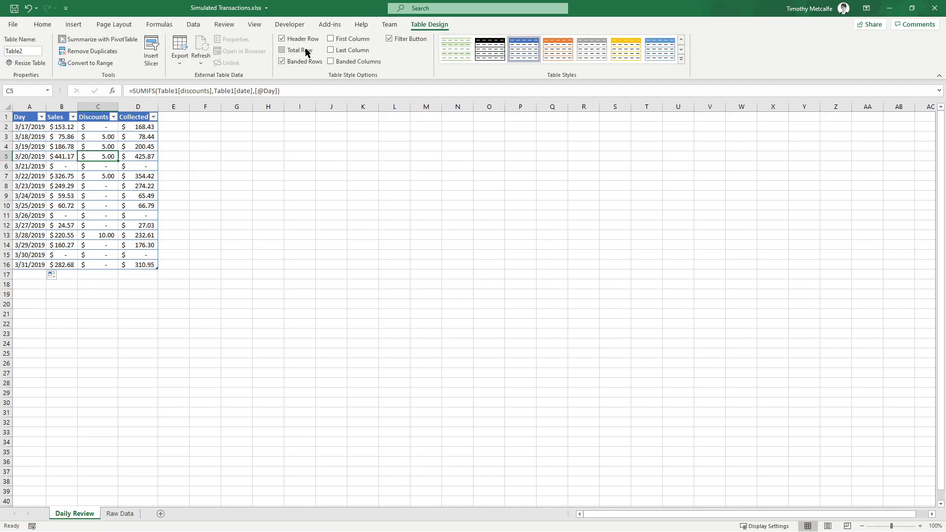
left_click(281, 50)
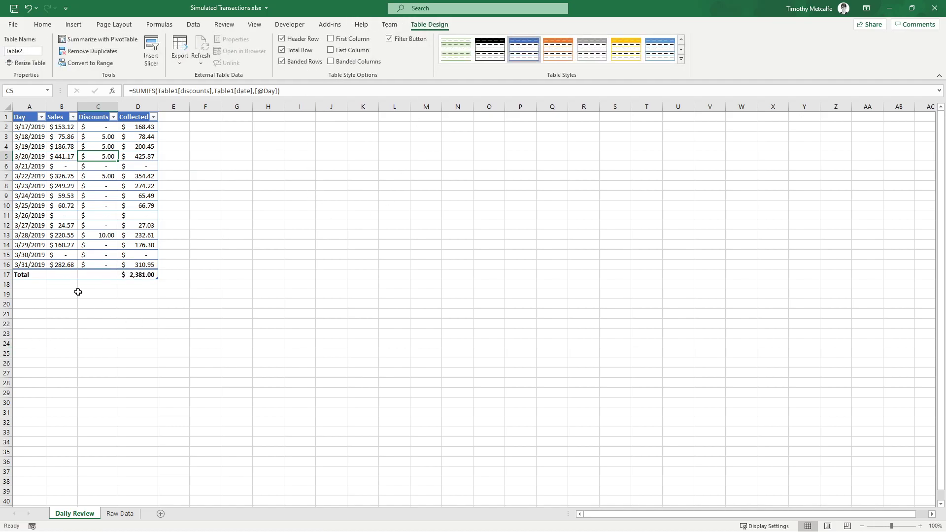
left_click(68, 274)
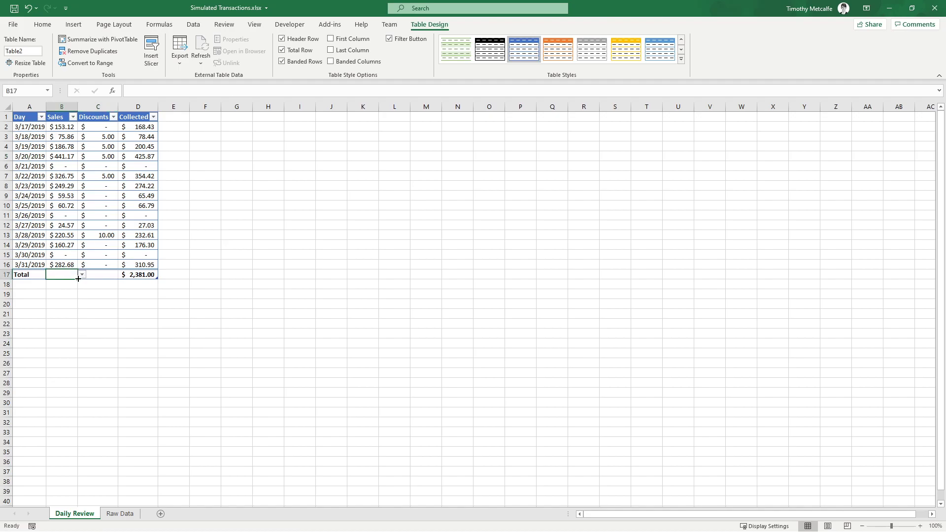
left_click(27, 276)
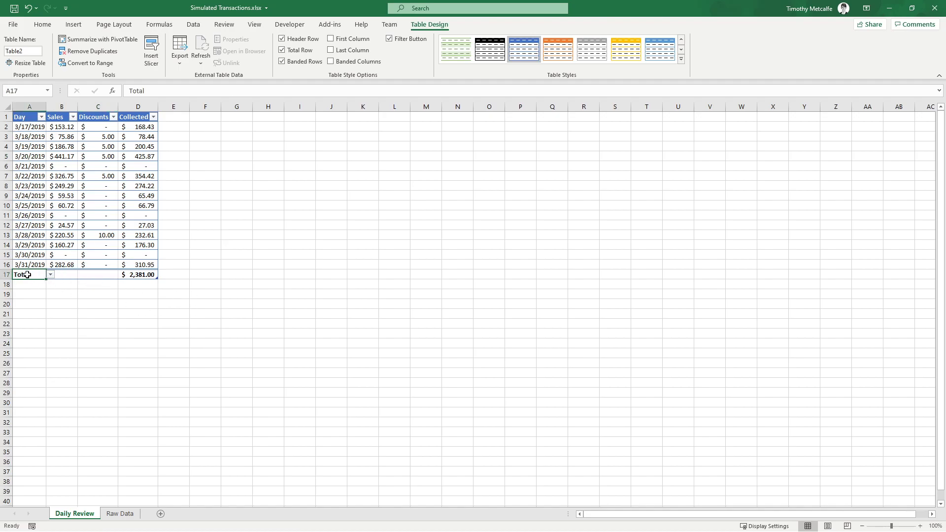
left_click(140, 275)
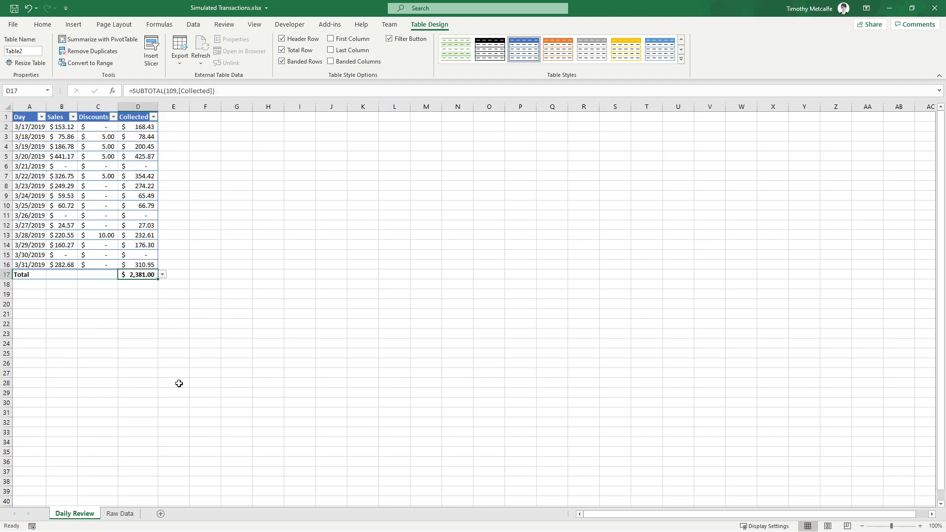
Summarize the Sales column in the total row with the Average function
left_click(69, 275)
left_click(81, 276)
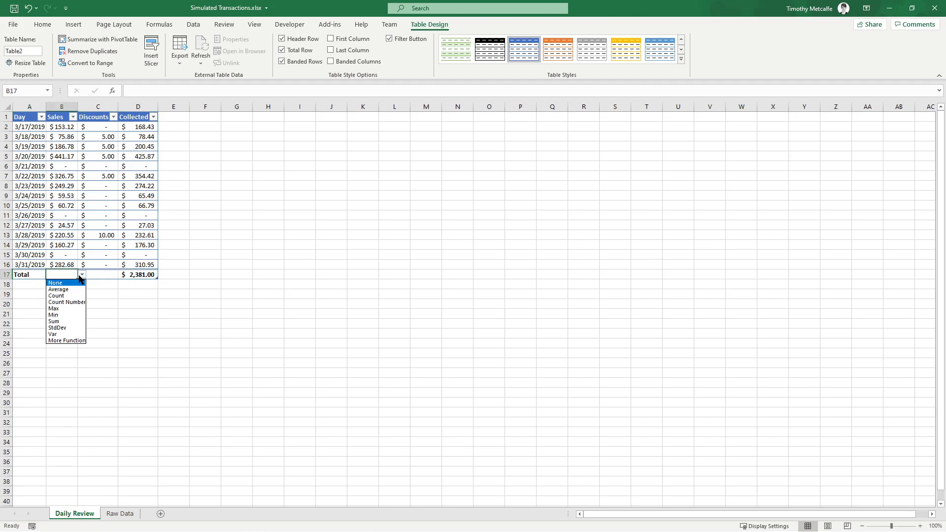
left_click(67, 275)
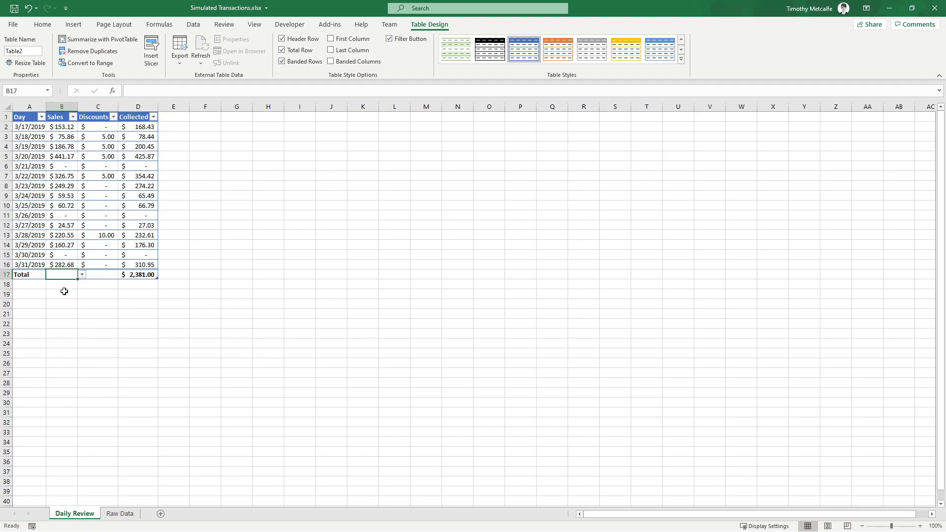
left_click(81, 275)
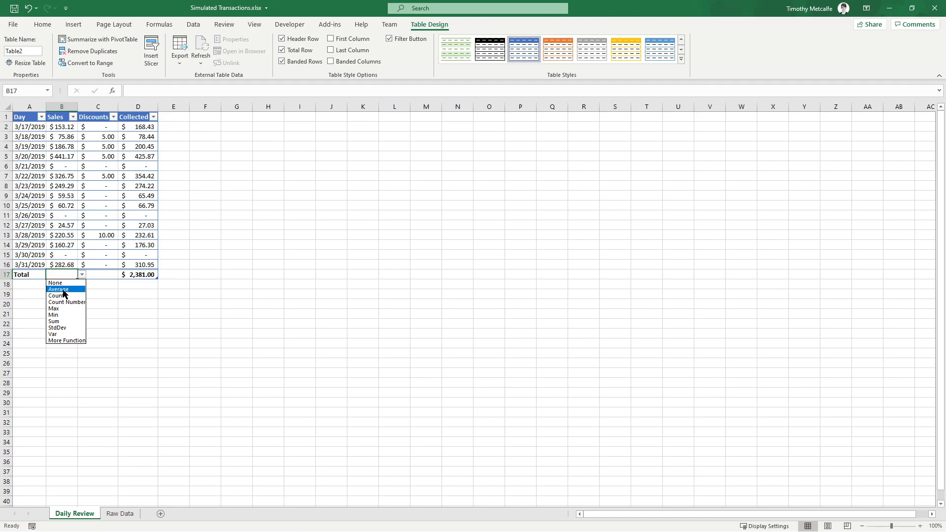
left_click(62, 290)
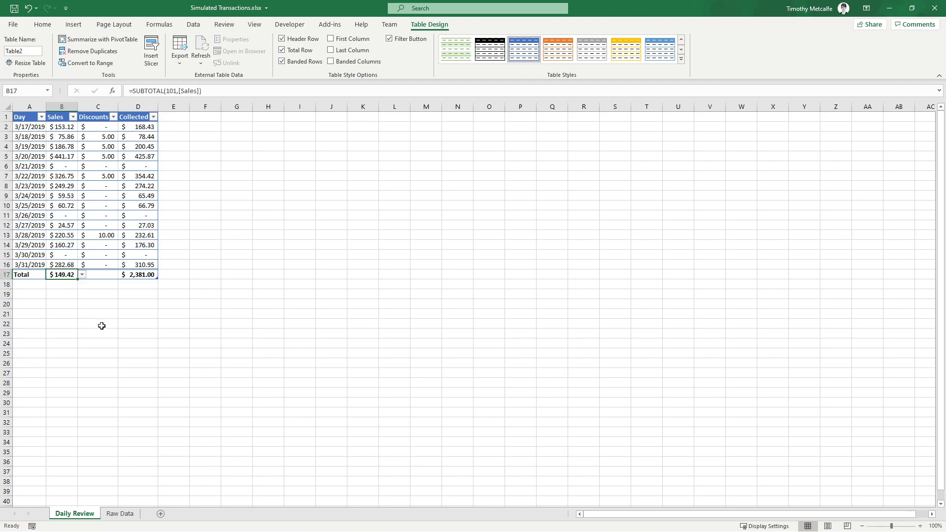
Switch the Sales summary in the total row to Sum and autofit column B to its contents
left_click(82, 276)
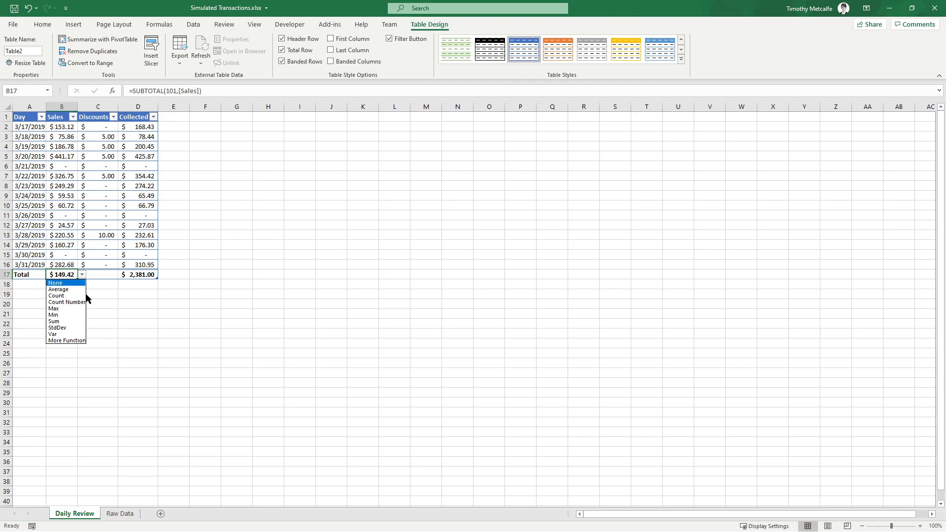
left_click(70, 321)
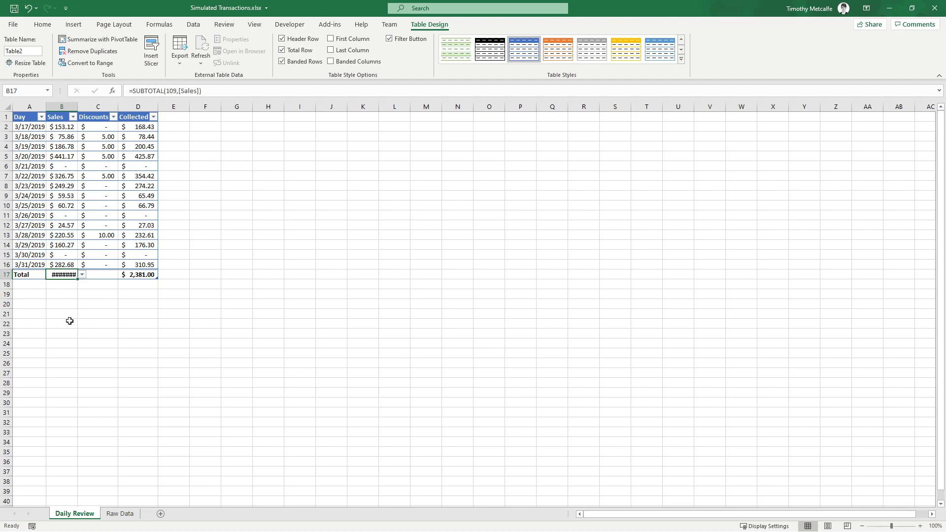
left_click_drag(77, 102, 77, 102)
double_click(77, 102)
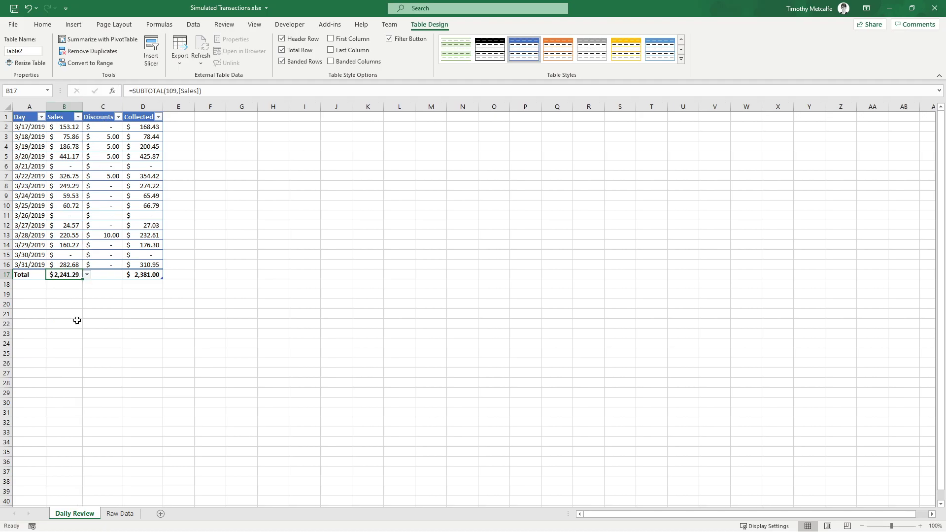
View the additional functions offered for the Sales total, cancel without inserting one, and keep Sum selected
left_click(88, 274)
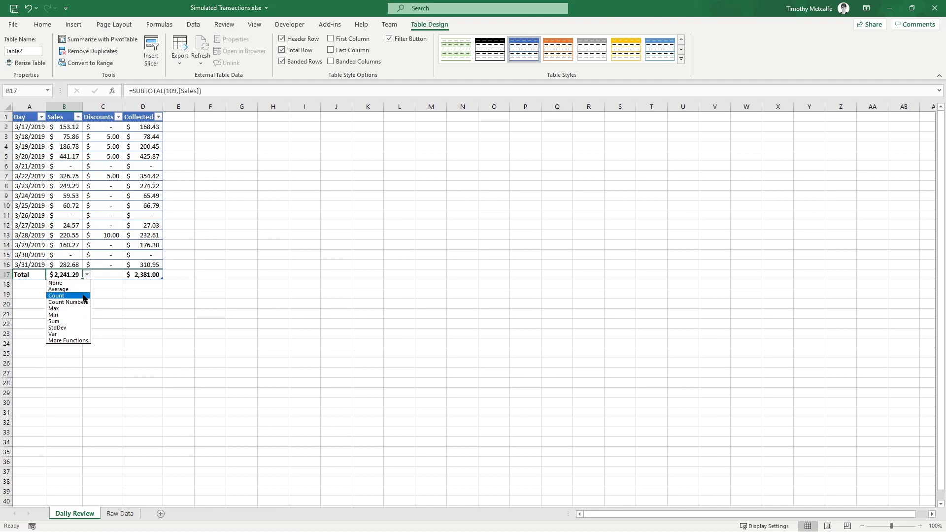
left_click(75, 341)
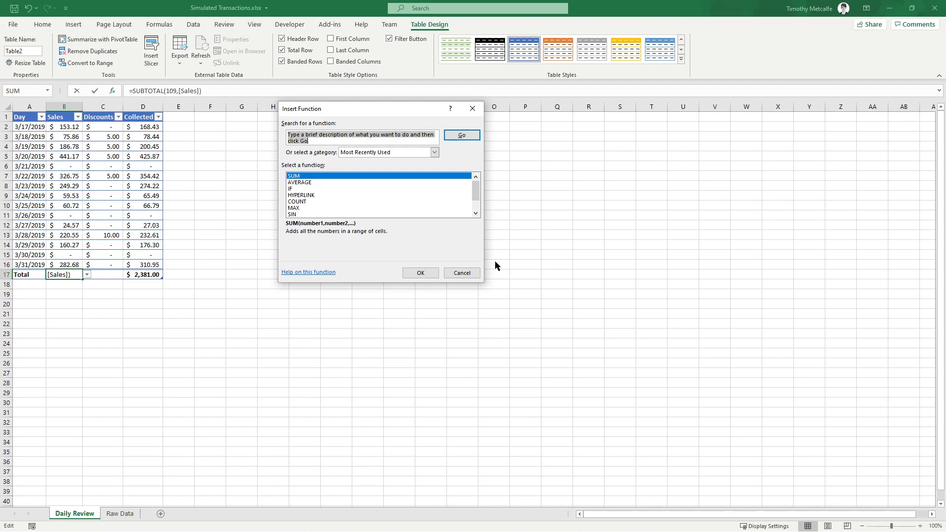
left_click(462, 273)
left_click(87, 275)
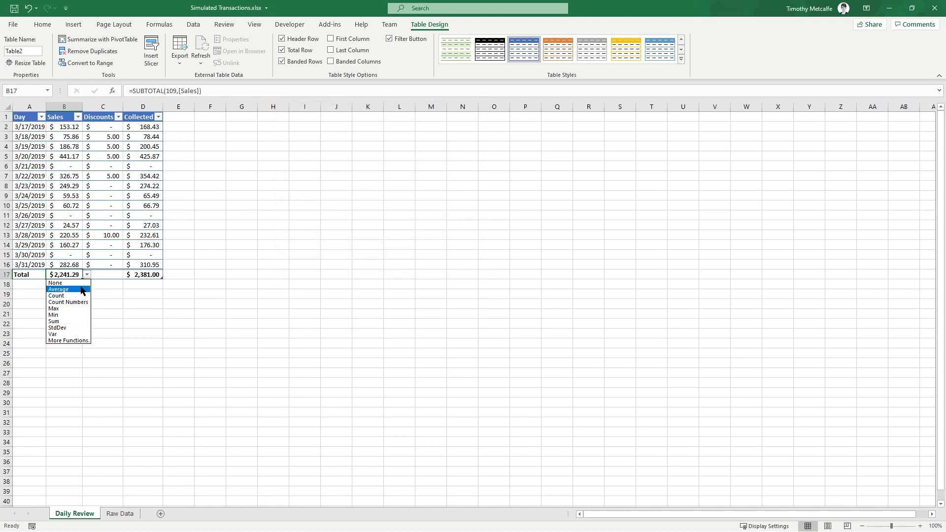
left_click(78, 322)
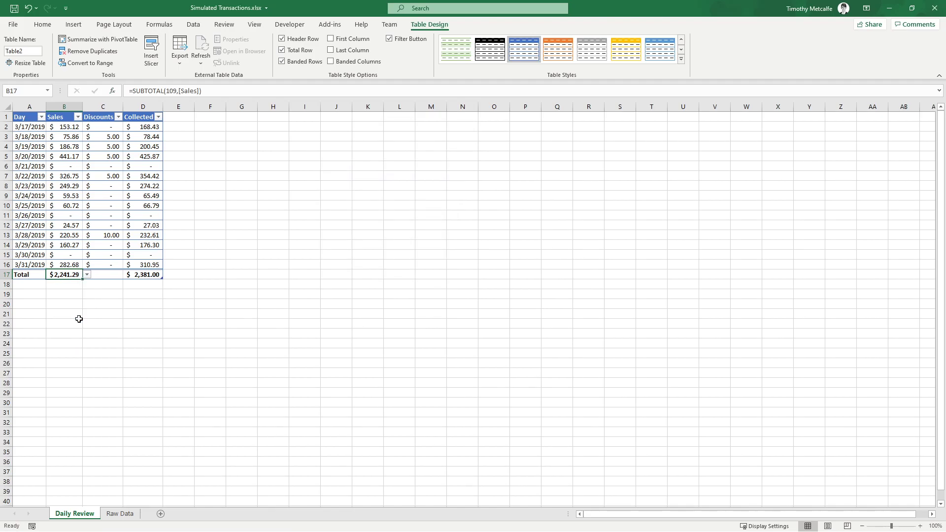
Summarize the Discounts column in the total row with Sum and inspect the Sales total formula
left_click(116, 274)
left_click(128, 274)
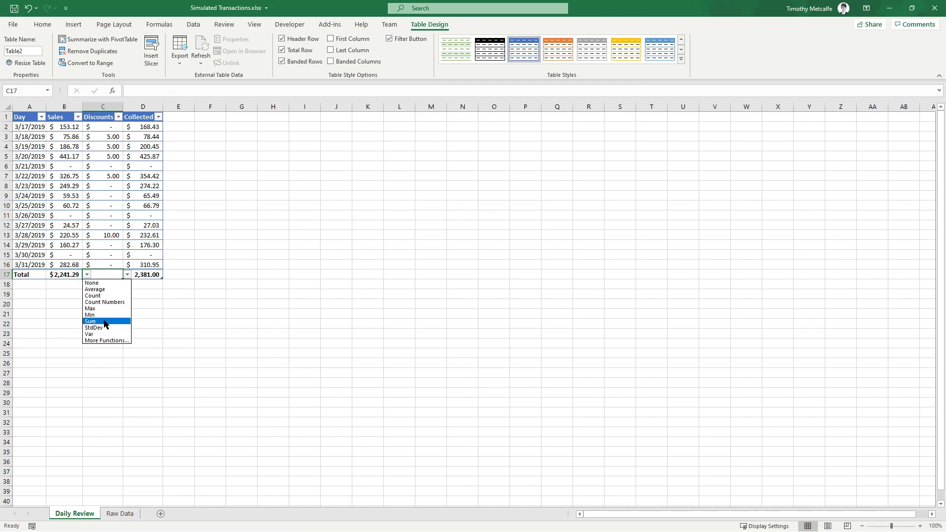
left_click(94, 322)
left_click(242, 195)
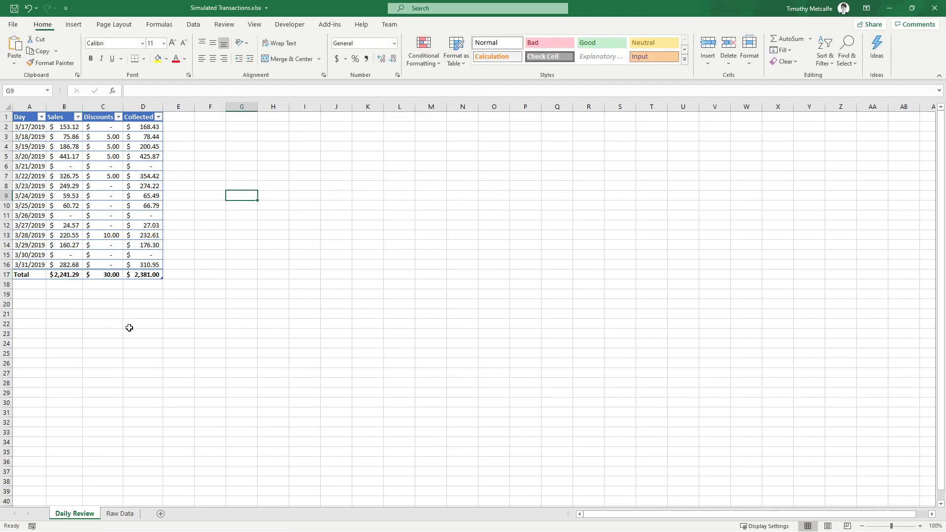
left_click(62, 274)
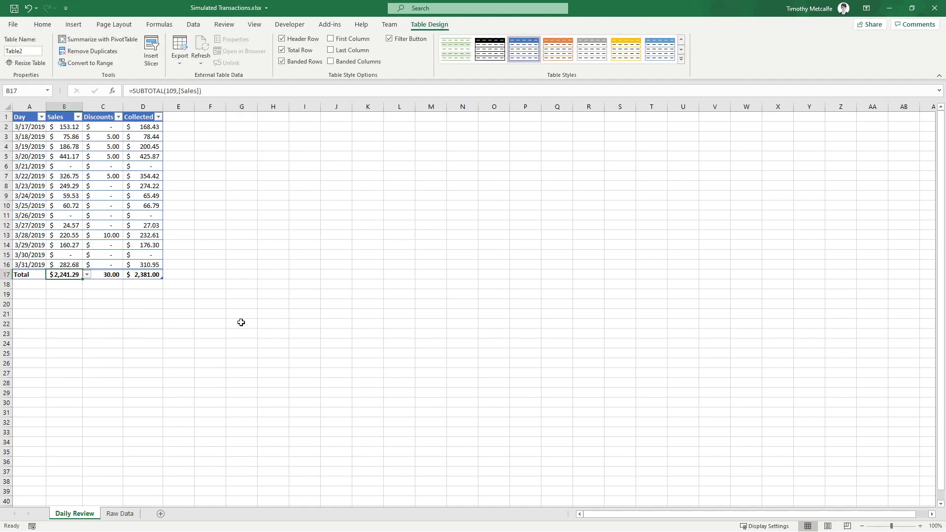
Inspect the Discounts and Collected total formulas and the Sales formula for 3/23/2019
left_click(117, 276)
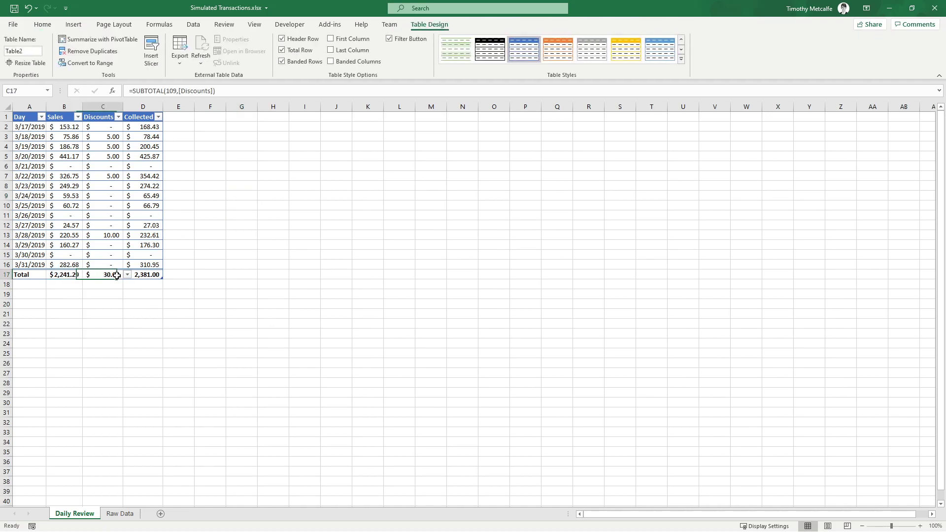
left_click(155, 276)
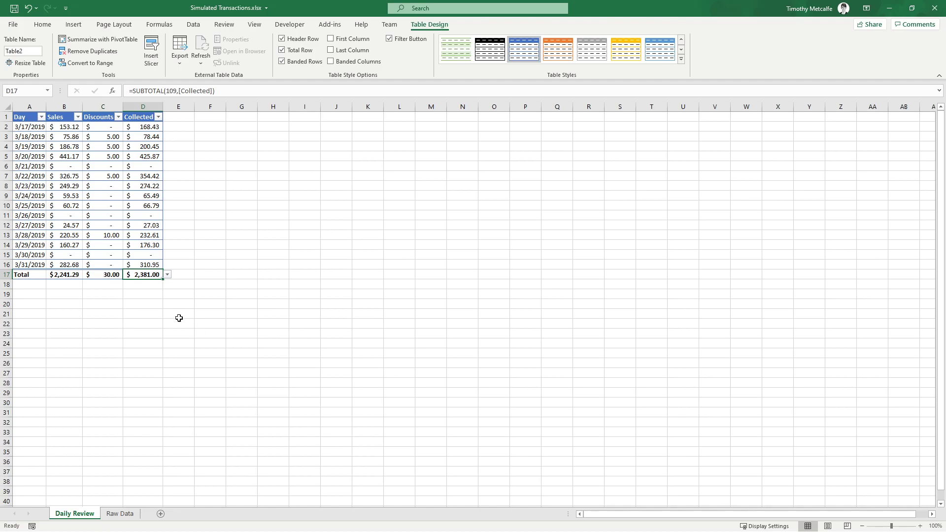
left_click(33, 286)
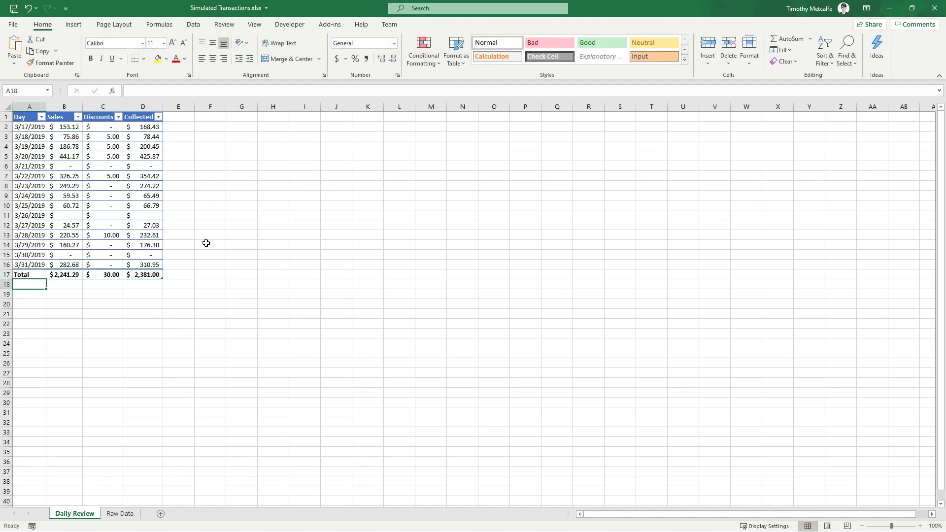
left_click(80, 188)
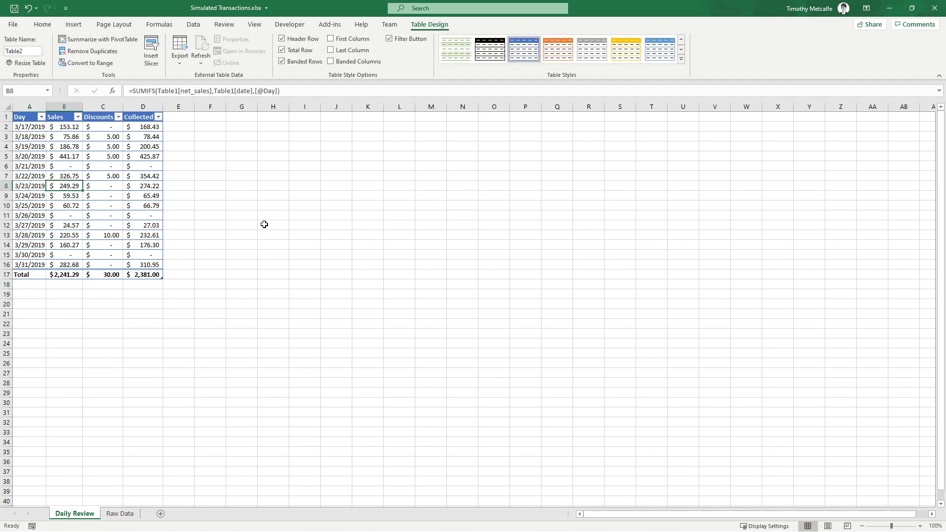
Try to rename the transactions table on the Raw Data sheet as "Raw Data"
left_click(122, 513)
left_click(19, 47)
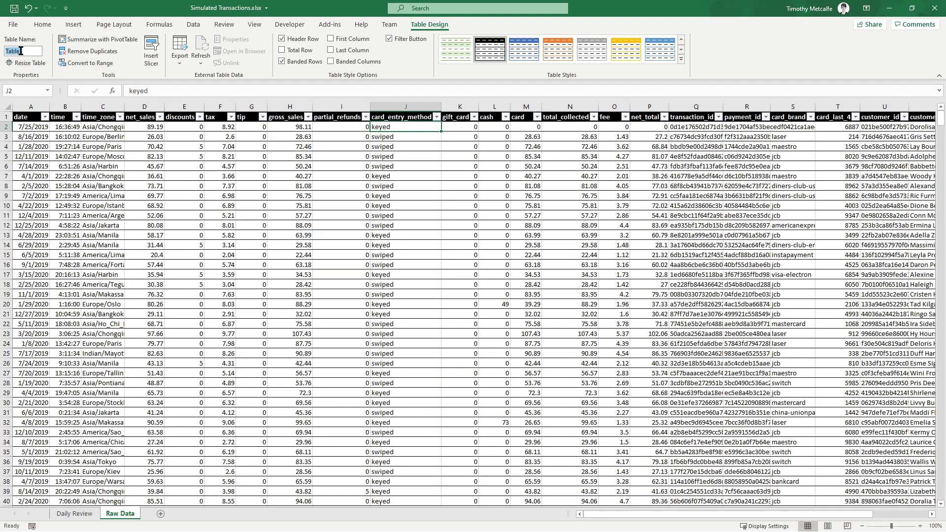
type("Raw Data")
key("Return")
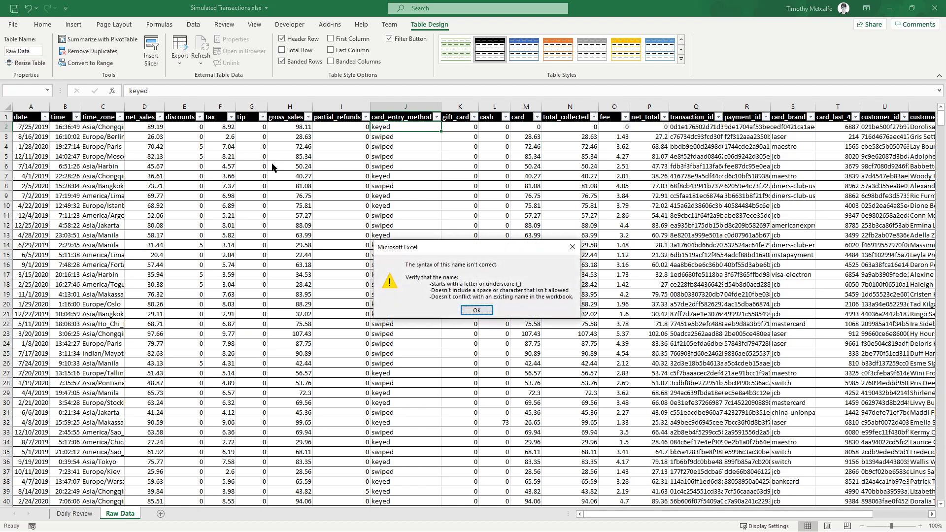
left_click(476, 310)
Name the transactions table RawData, without a space
left_click(40, 51)
type("RawData")
key("Return")
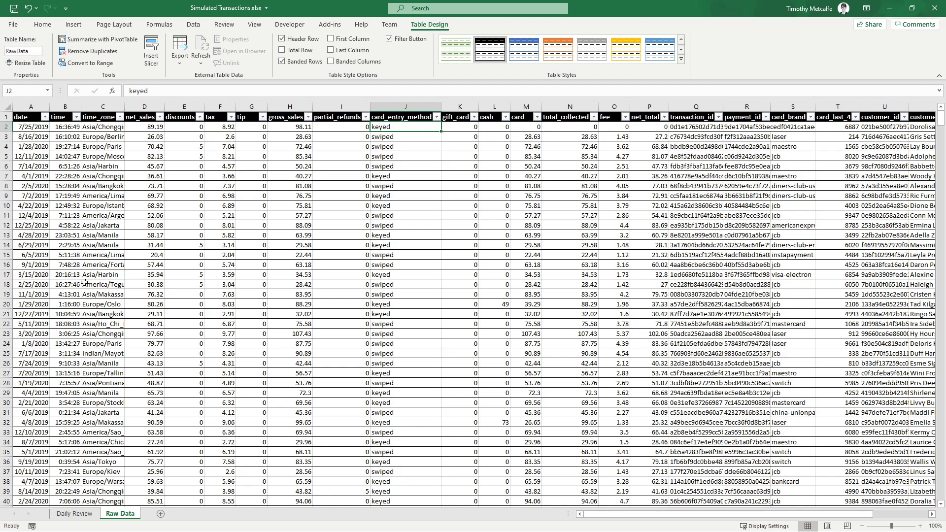
Check the sum range reference in the Sales formula for 3/23/2019 on the Daily Review sheet, leaving the formula unedited
left_click(74, 514)
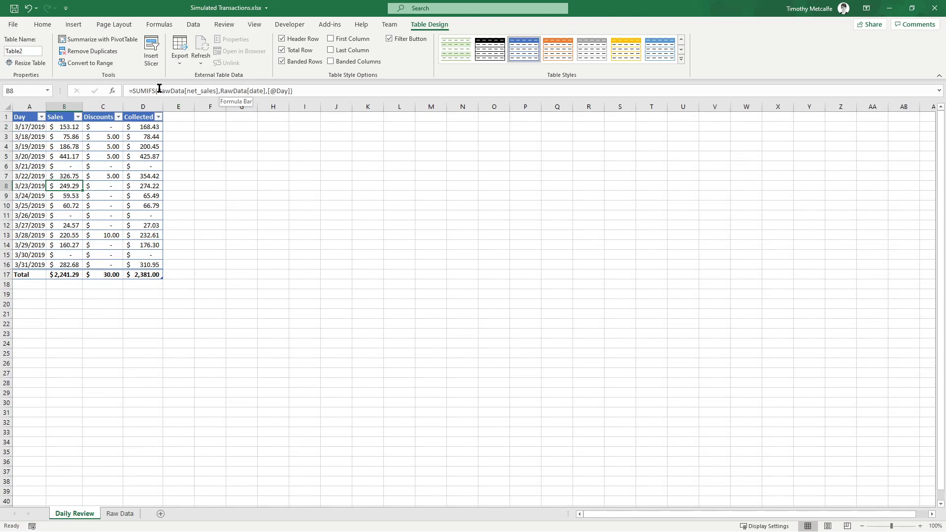
left_click_drag(159, 90, 220, 91)
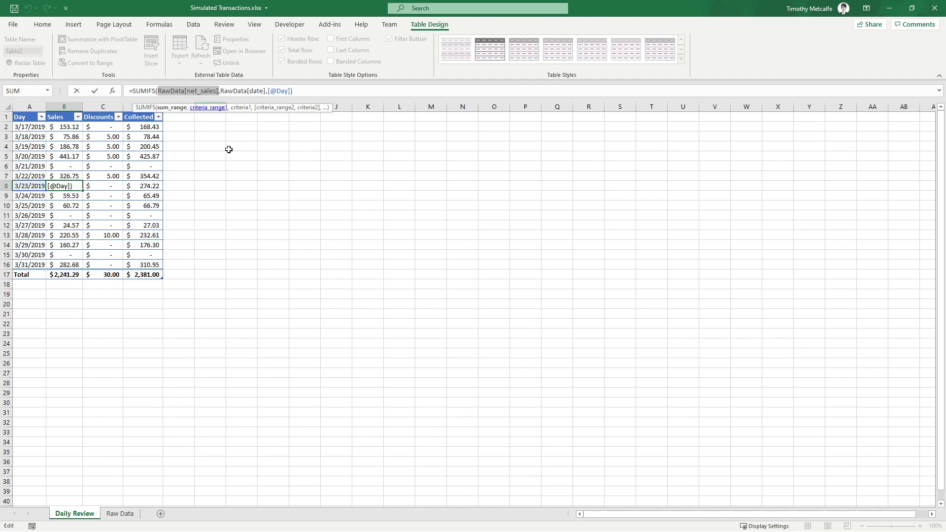
key("Return")
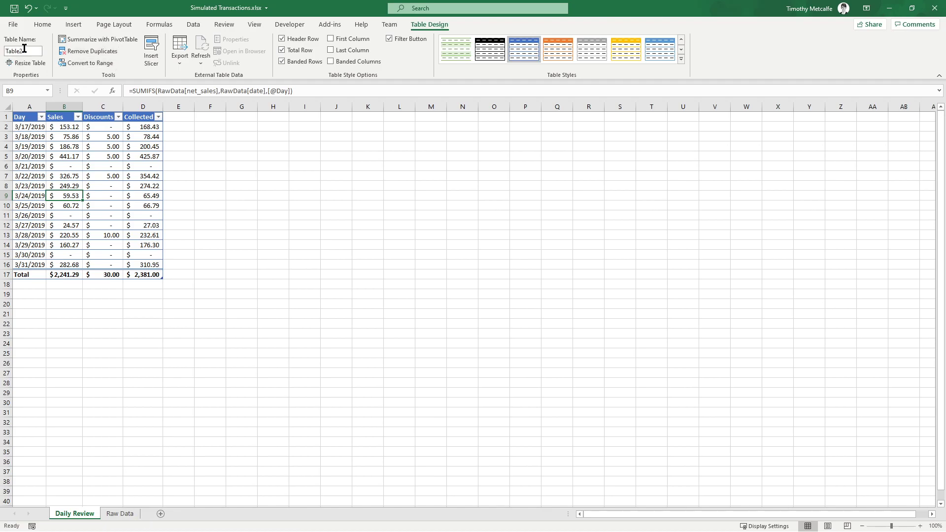
Rename the daily summary table as DailyReview
left_click_drag(27, 50, 1, 51)
type("DailyReview")
left_click(41, 127)
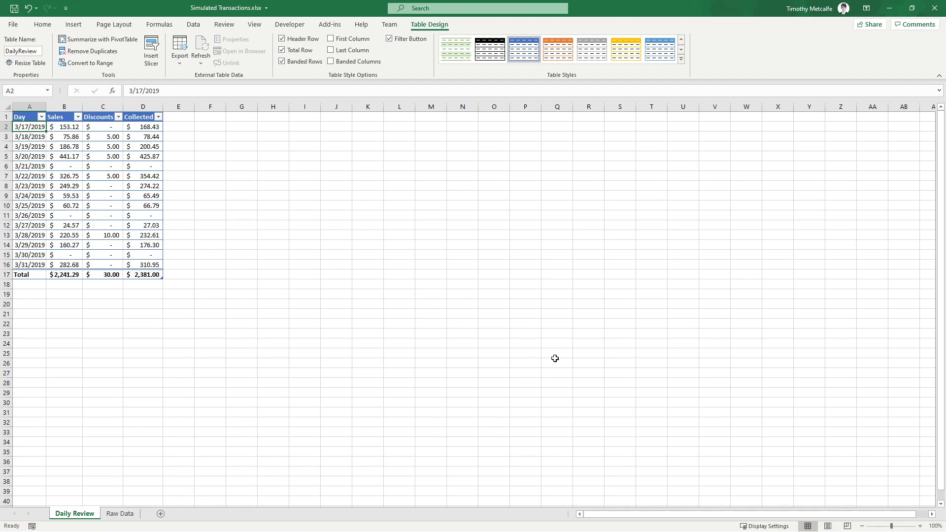
Review the first Sales formula and its source table on the Raw Data sheet, and return to the Daily Review sheet
left_click(46, 25)
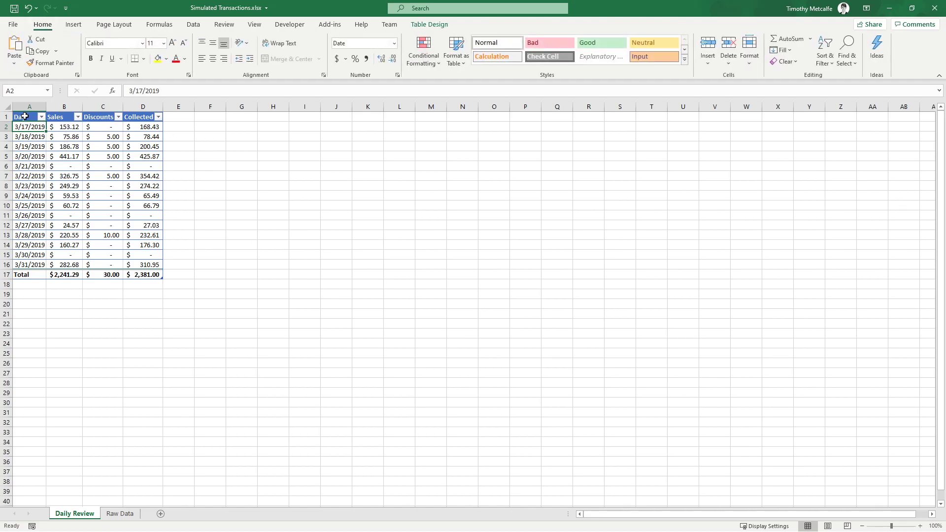
left_click(69, 127)
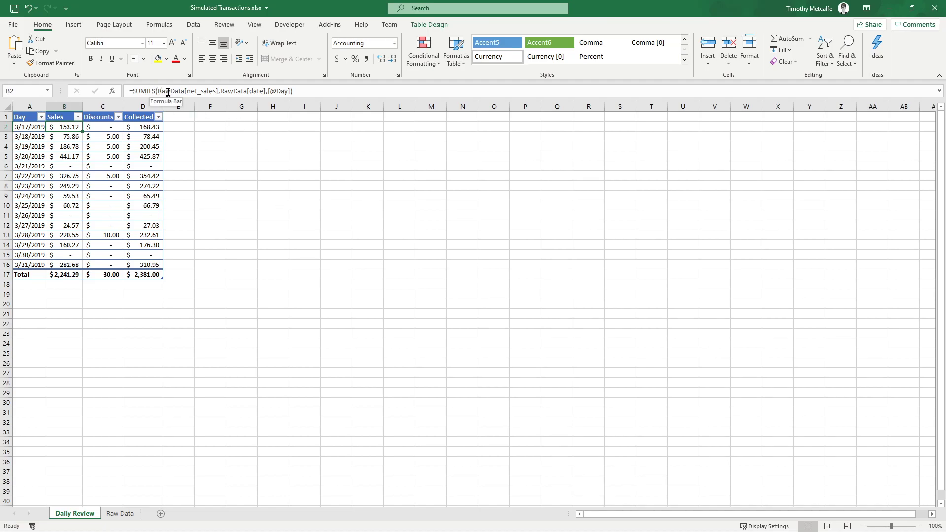
left_click(121, 516)
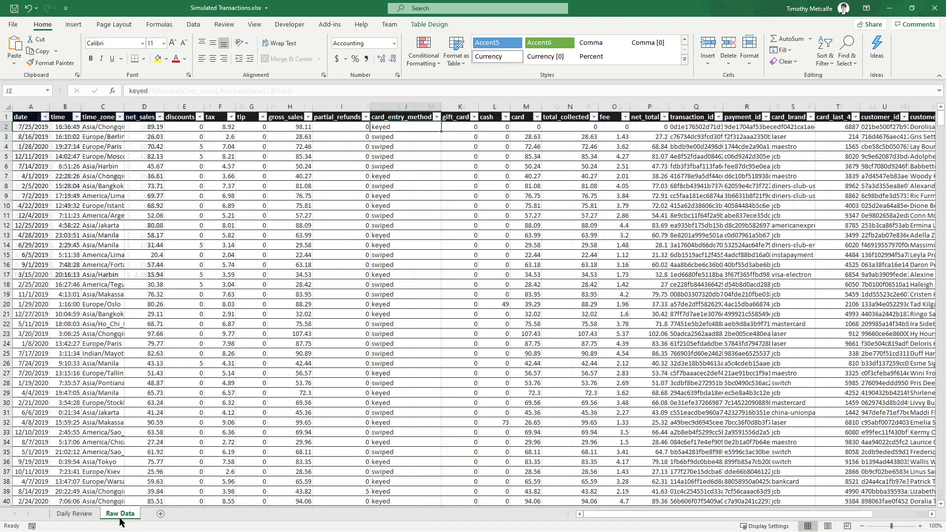
scroll(485, 324, "down", 7)
scroll(485, 324, "up", 7)
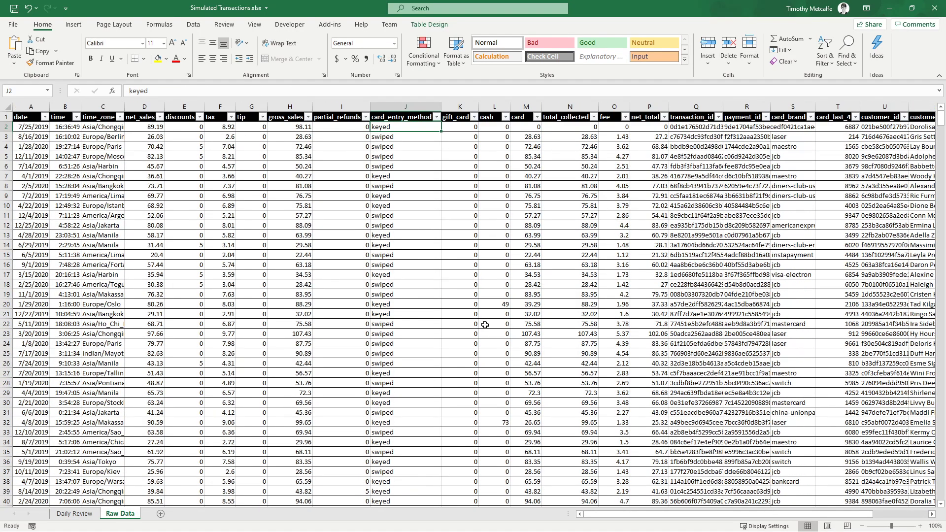
left_click(74, 514)
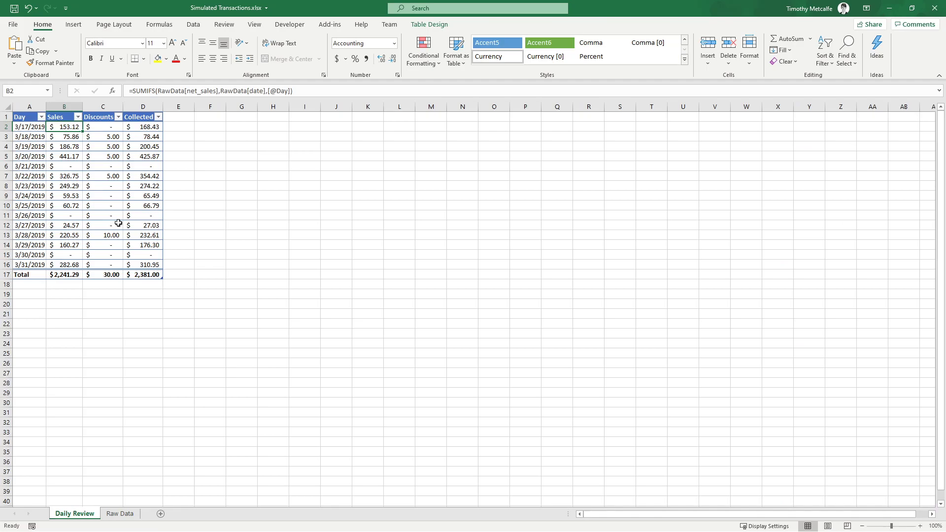